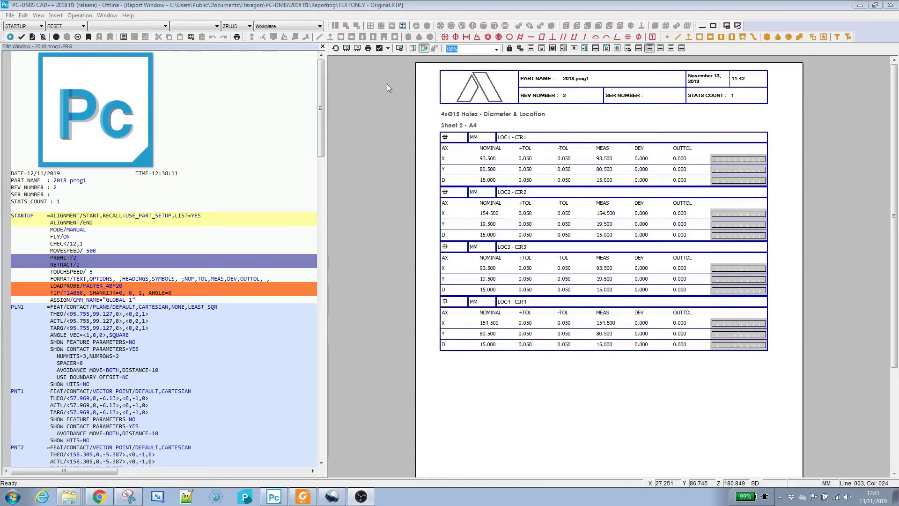
Examine the rule tree of the TEXTONLY - Original.RTP template for the label template assigned to File Header, and return to the report.
click(107, 15)
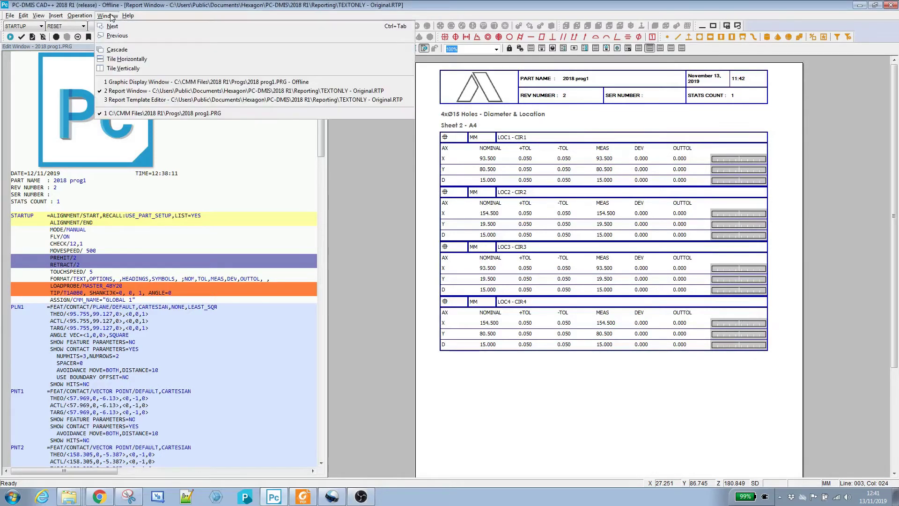
click(135, 100)
click(529, 137)
click(882, 161)
click(883, 161)
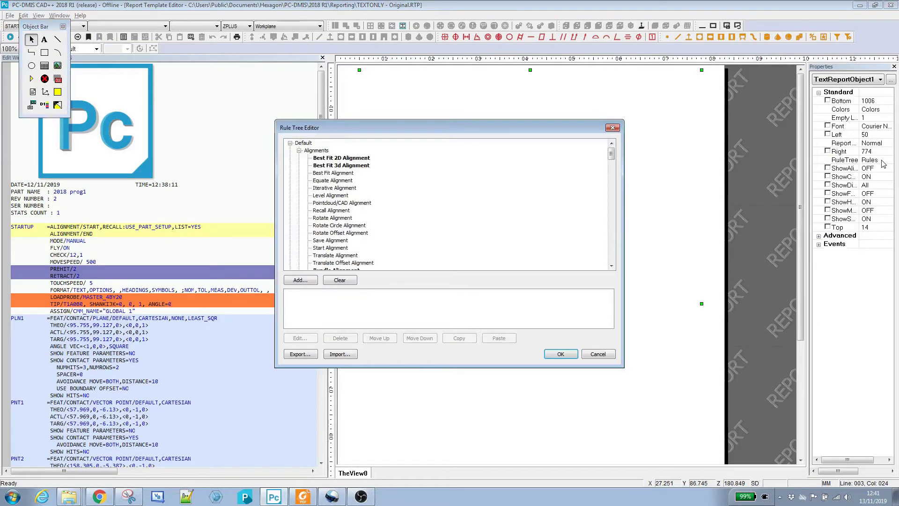
drag(611, 154, 611, 255)
click(319, 248)
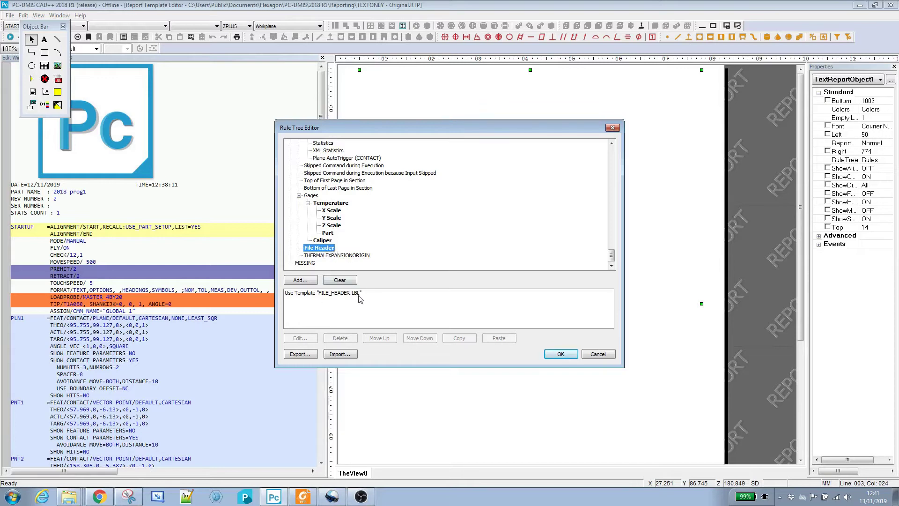
click(564, 354)
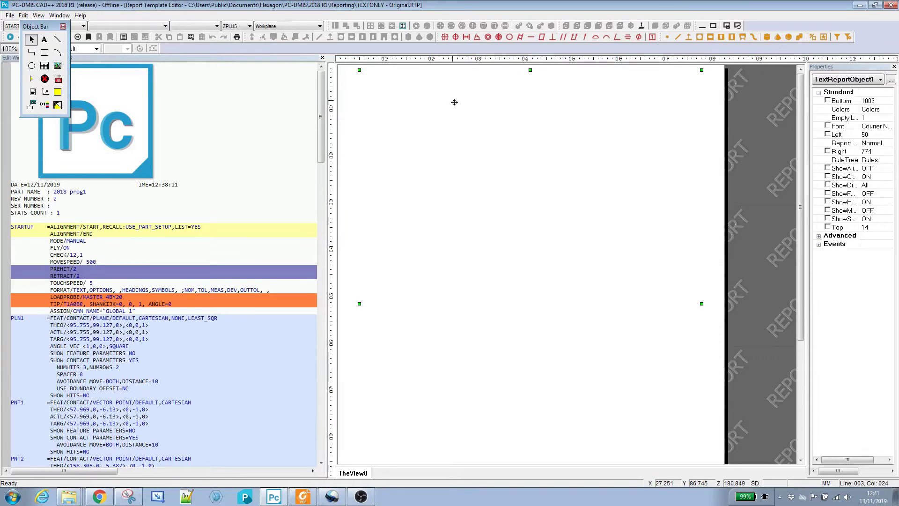
click(60, 15)
click(82, 89)
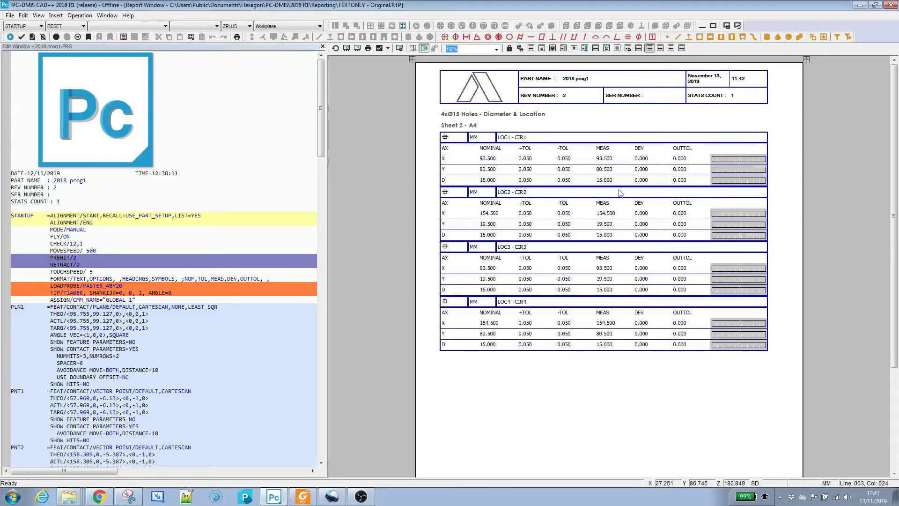
Create a new blank report template.
click(10, 16)
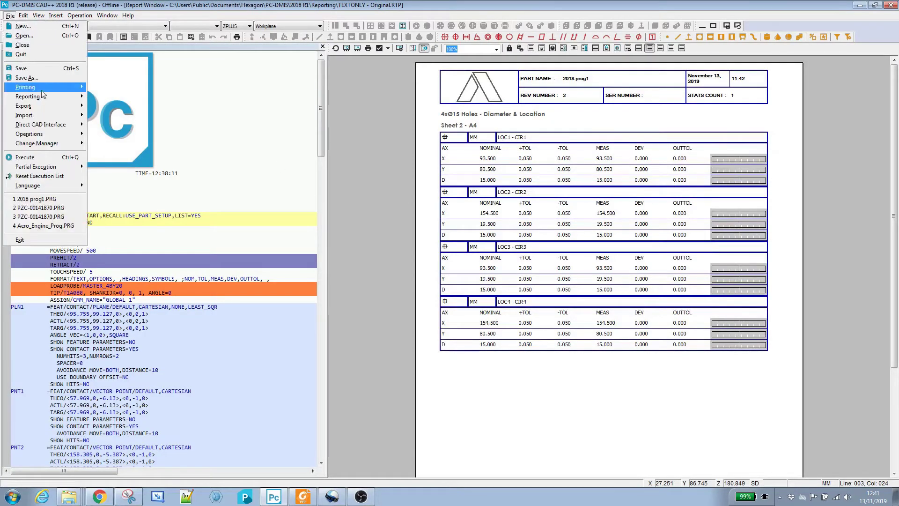
mouse_move(43, 93)
mouse_move(112, 97)
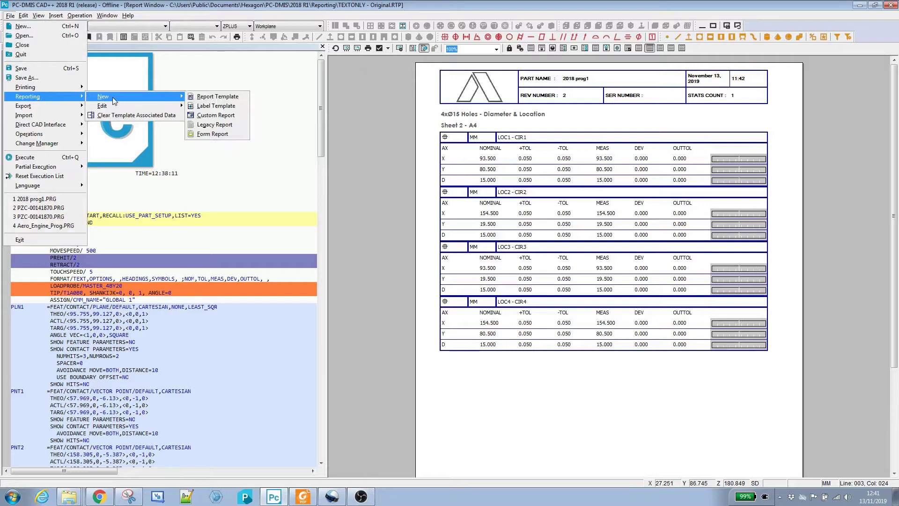
click(213, 98)
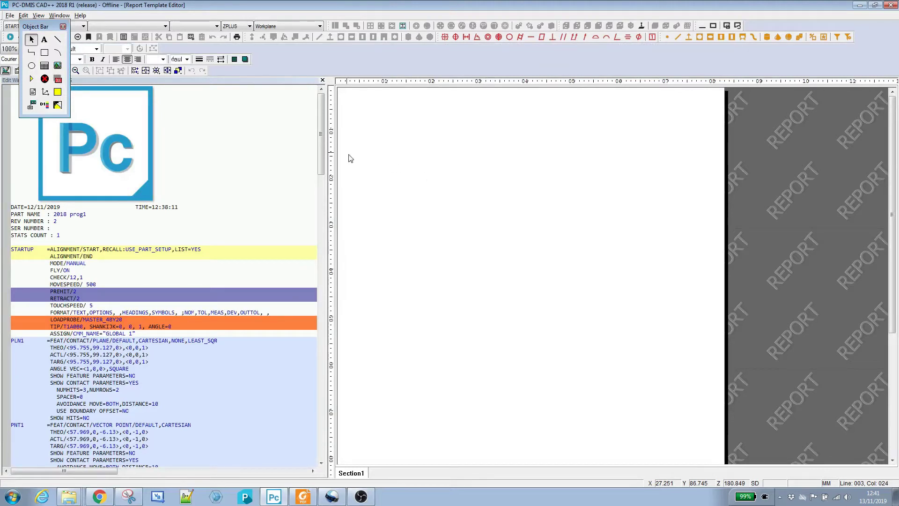
Draw a bitmap object about 402 by 96 units near the upper edge of the report page.
click(59, 69)
drag(388, 99, 608, 141)
click(58, 65)
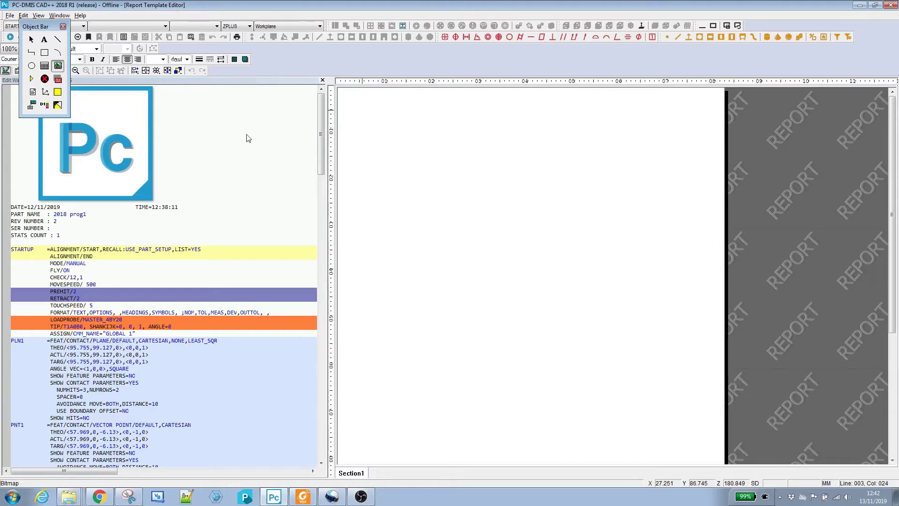
drag(411, 109, 602, 159)
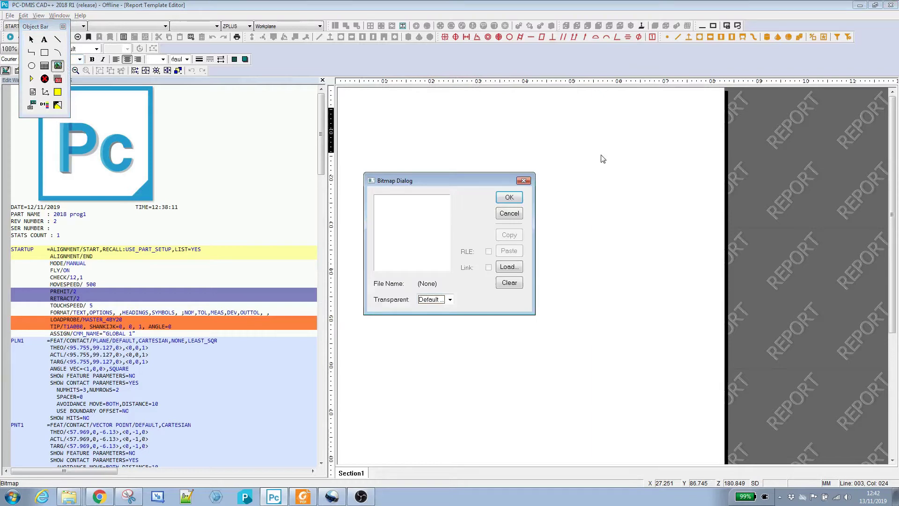
Load Automettech_ReportLogo.JPG from the AUTOMETTECH folder in Dropbox into the bitmap, with its file link turned off.
click(508, 268)
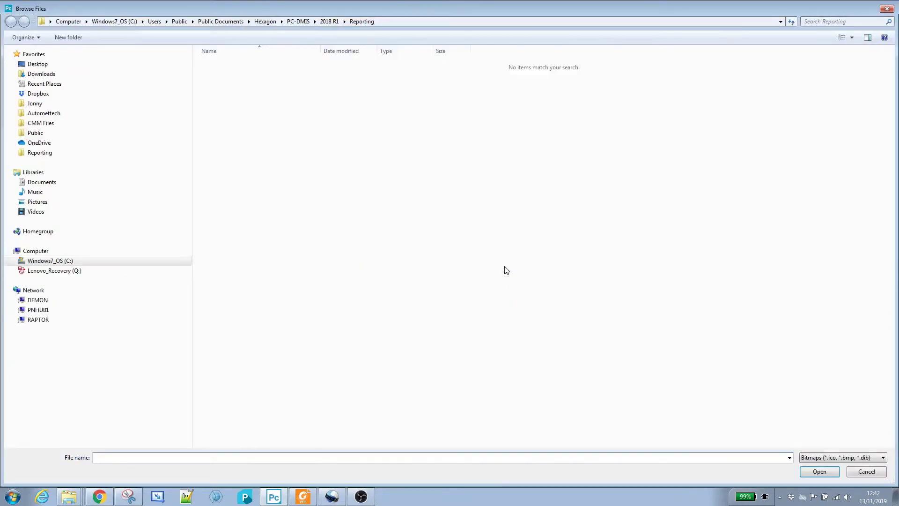
click(39, 94)
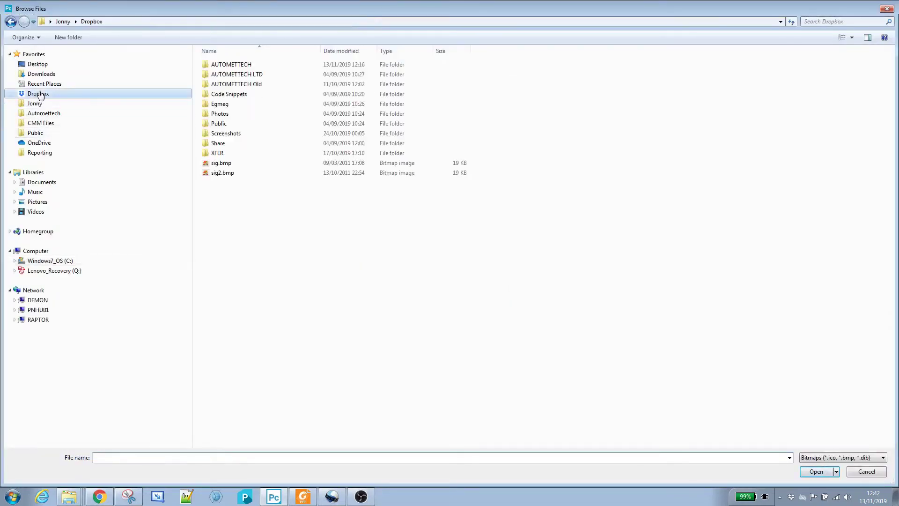
double_click(220, 65)
click(817, 457)
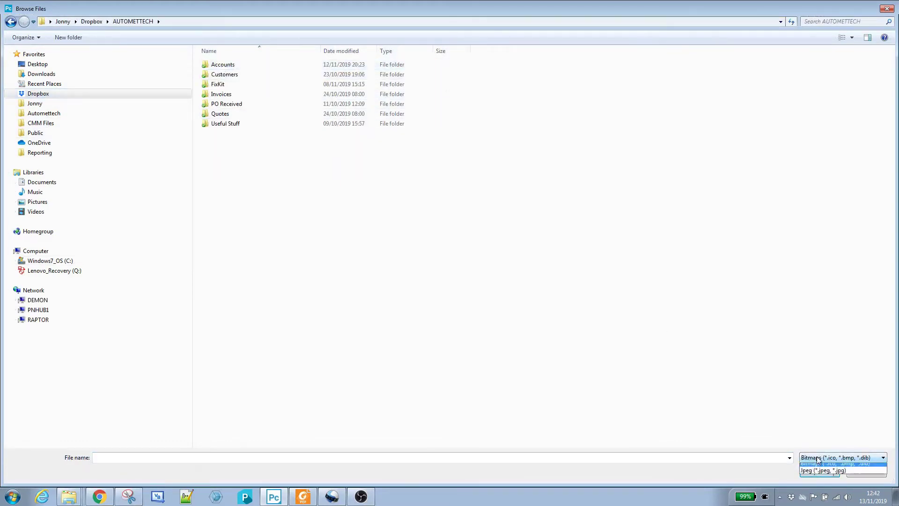
click(819, 473)
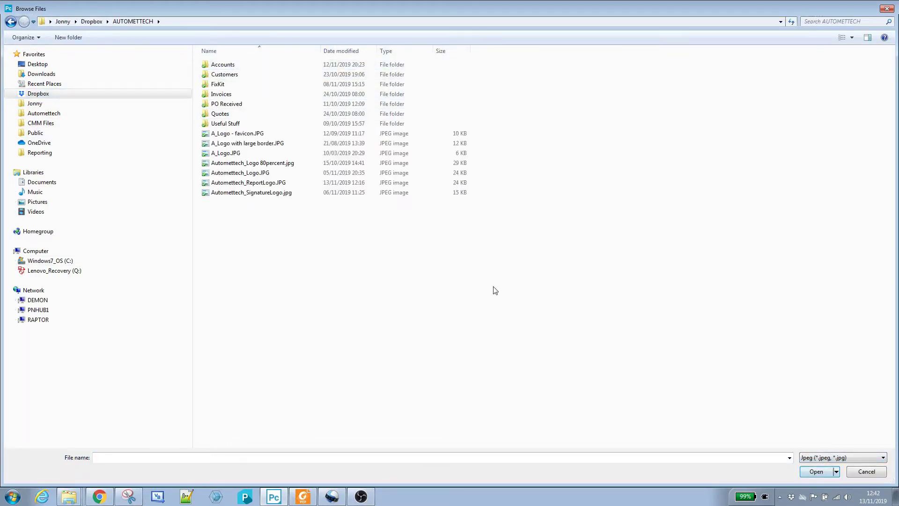
click(251, 183)
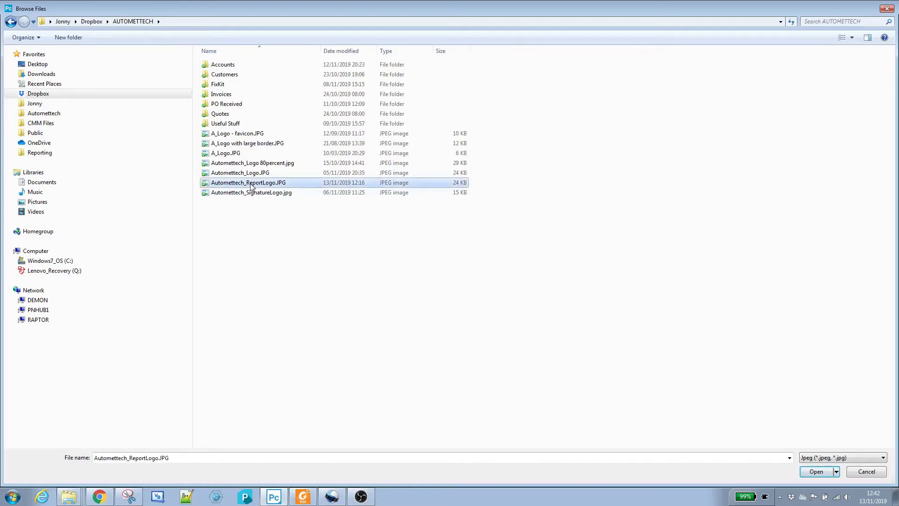
click(818, 473)
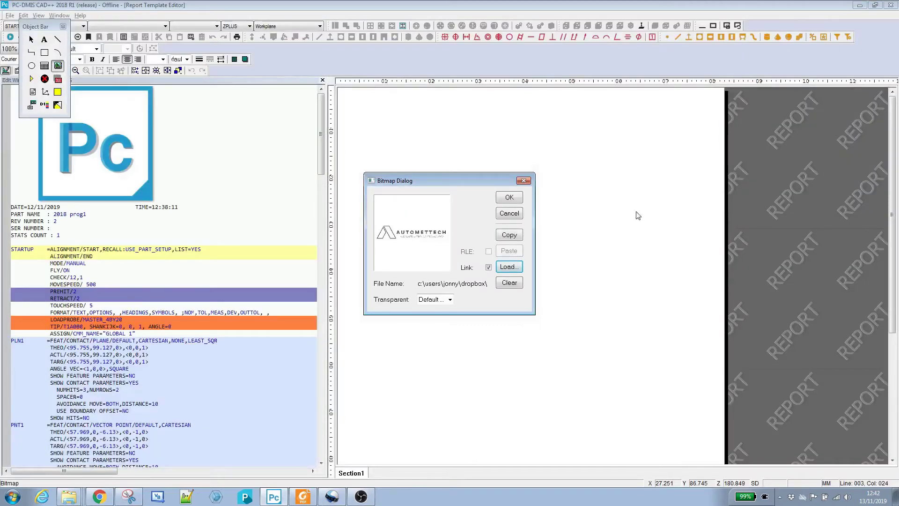
click(489, 267)
click(509, 198)
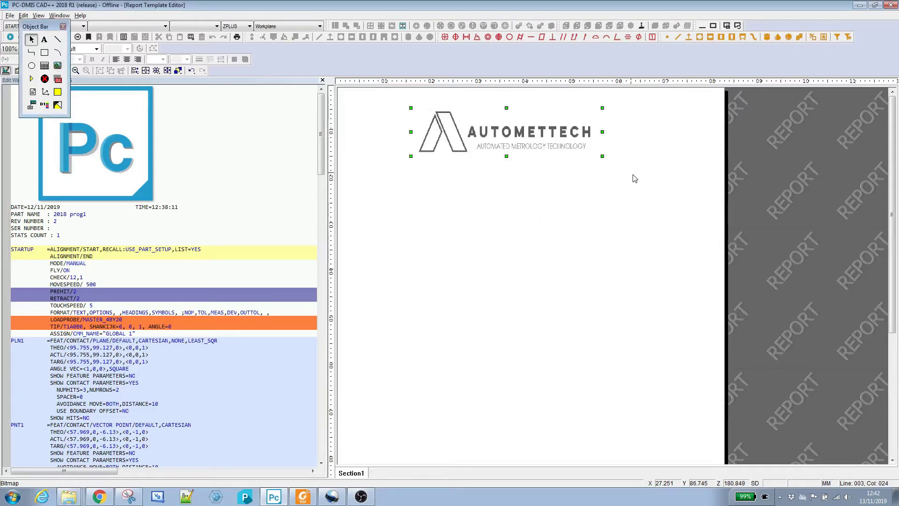
Set the logo bitmap's layout to 4 - Size To Fit and move it to the upper centre of the page.
double_click(504, 126)
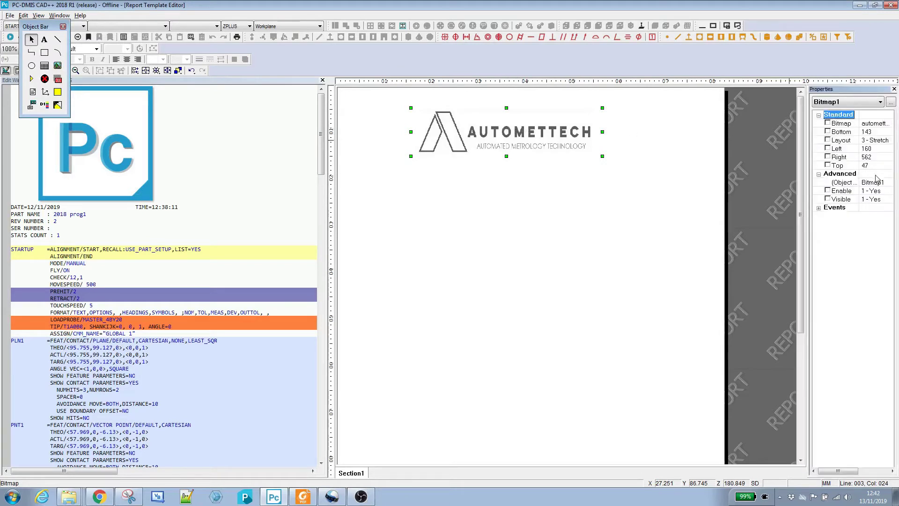
click(879, 141)
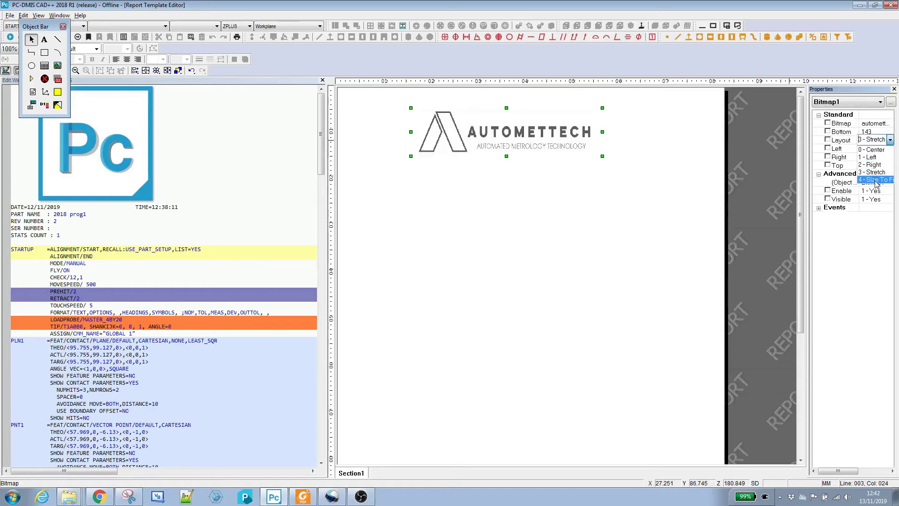
click(875, 180)
drag(540, 144, 519, 123)
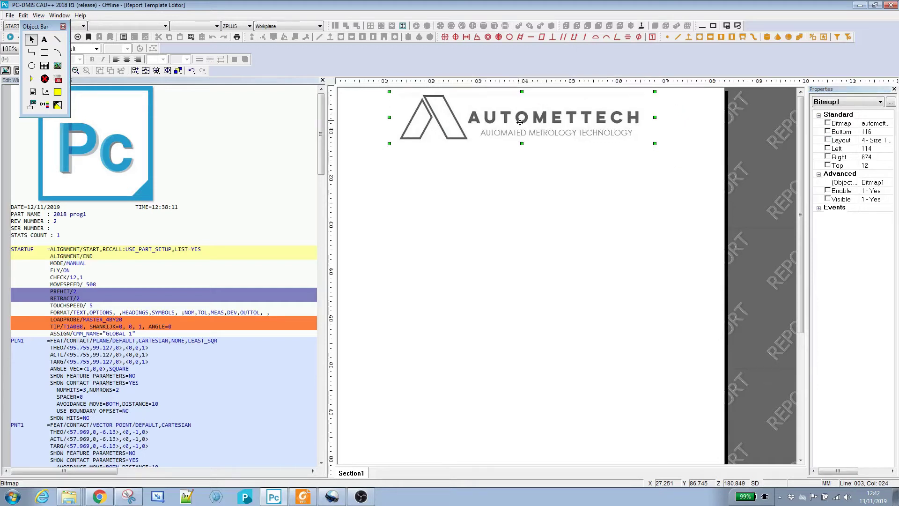
click(577, 232)
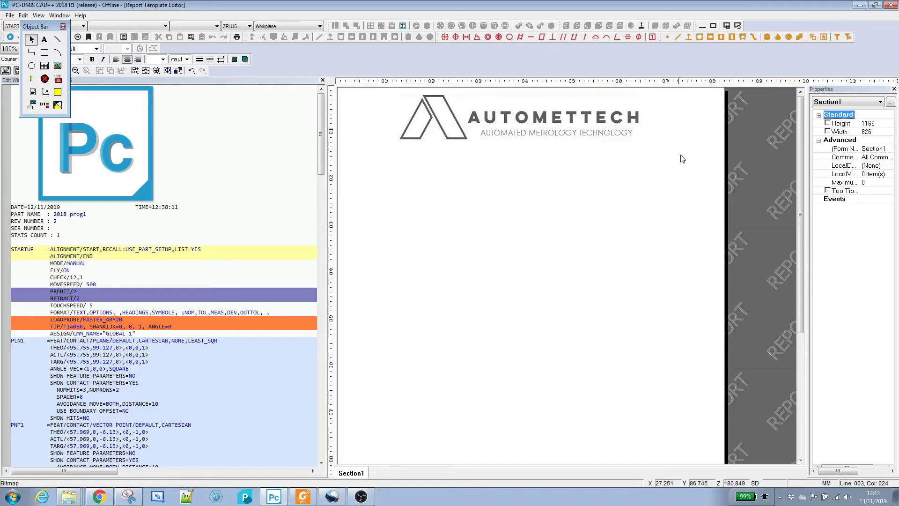
Insert a grid across the page beneath the logo with 4 columns and 4 rows, spreading the columns over its full width.
click(44, 66)
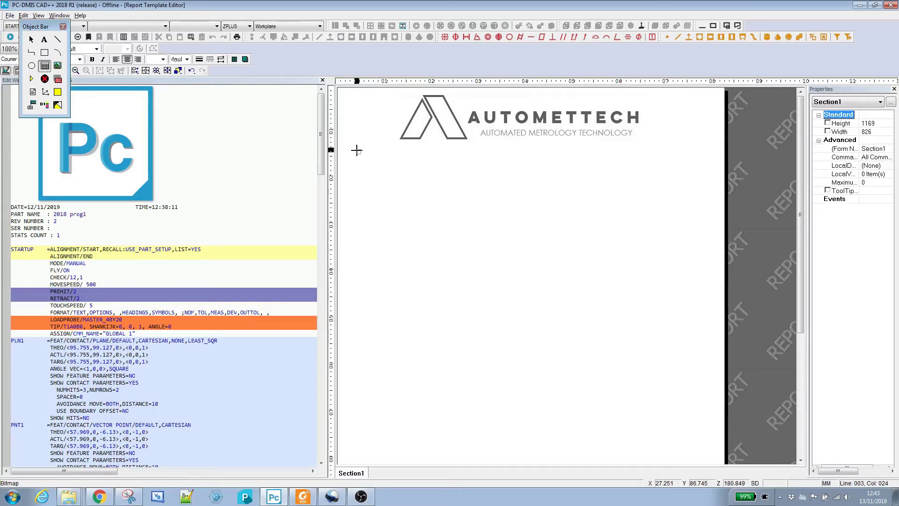
drag(356, 150, 699, 194)
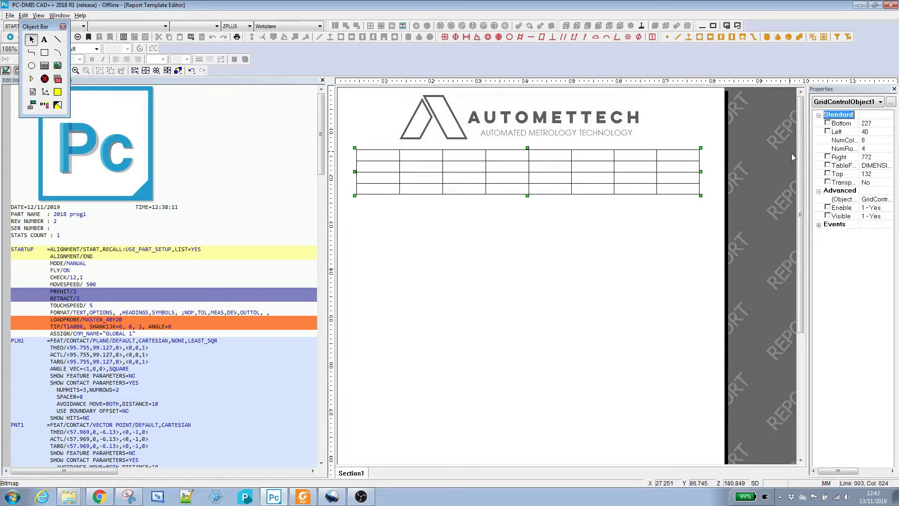
click(867, 141)
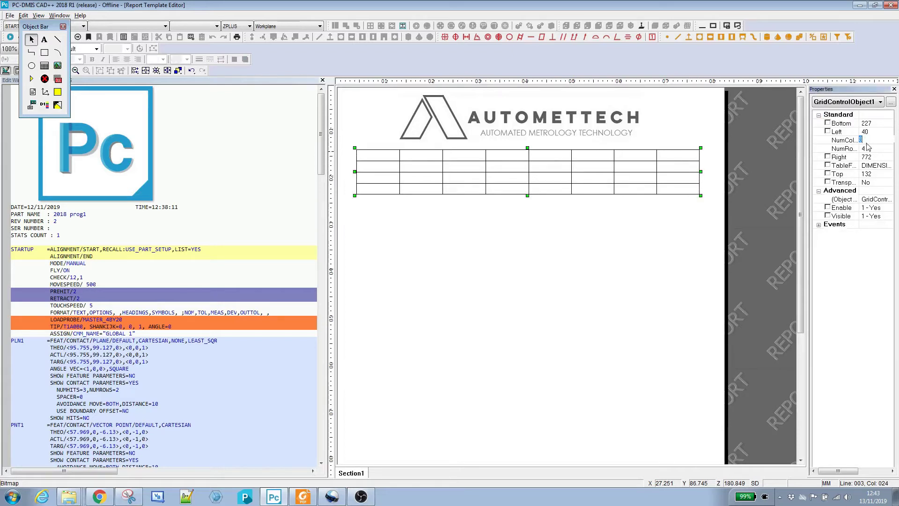
key(Return)
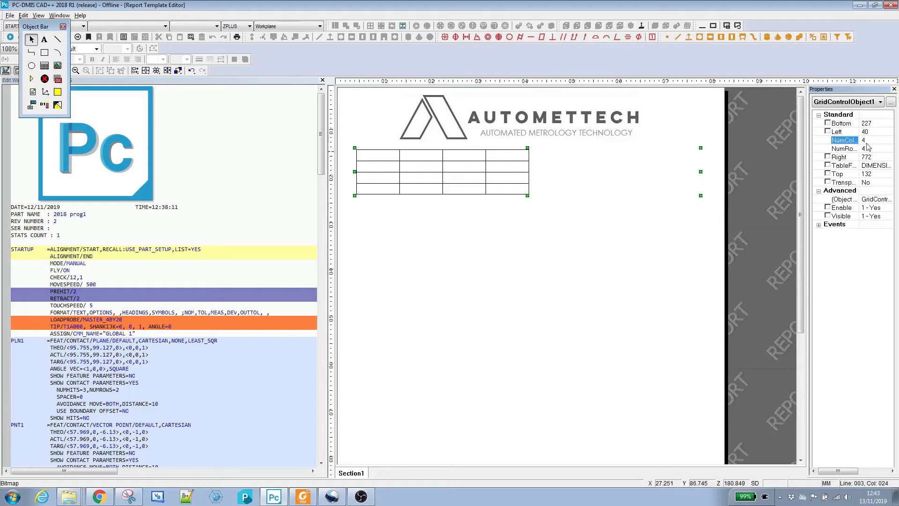
click(874, 149)
key(Return)
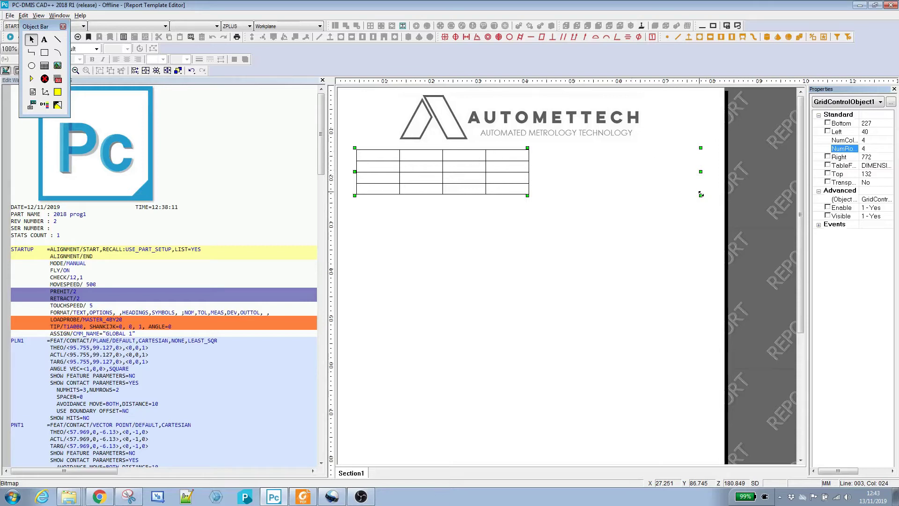
drag(700, 194, 701, 193)
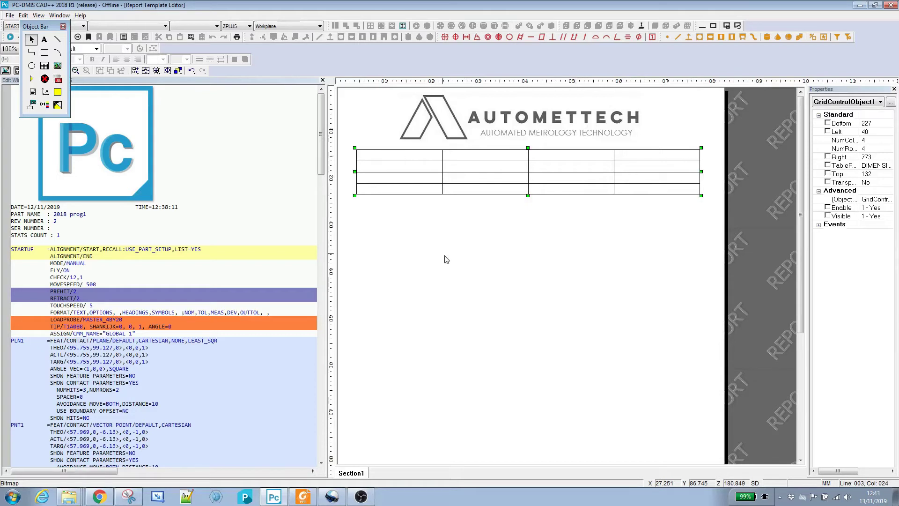
Give all the grid's cells thick outside lines and thin inside lines.
click(418, 200)
click(409, 183)
double_click(385, 153)
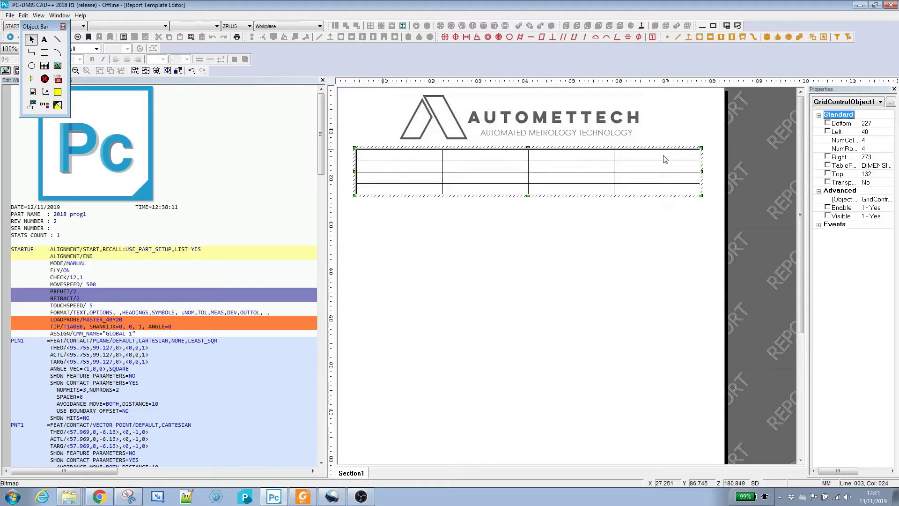
drag(398, 157, 639, 194)
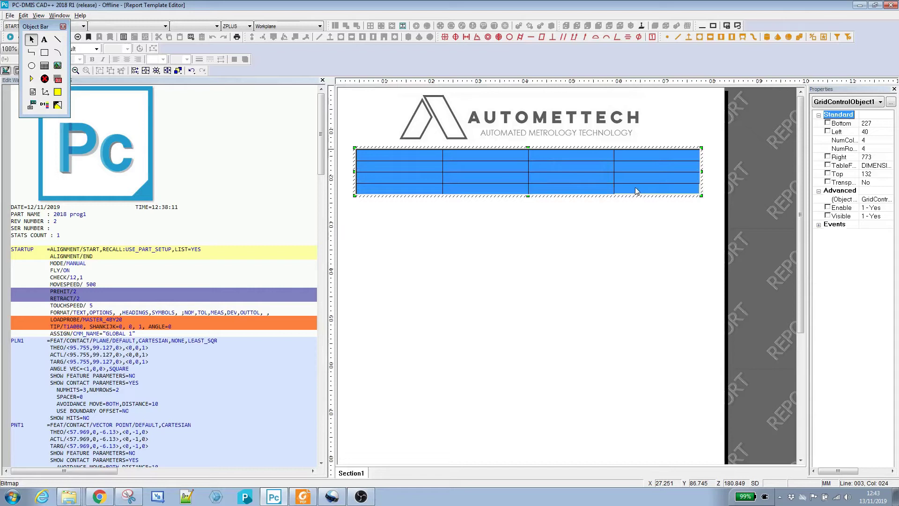
double_click(635, 190)
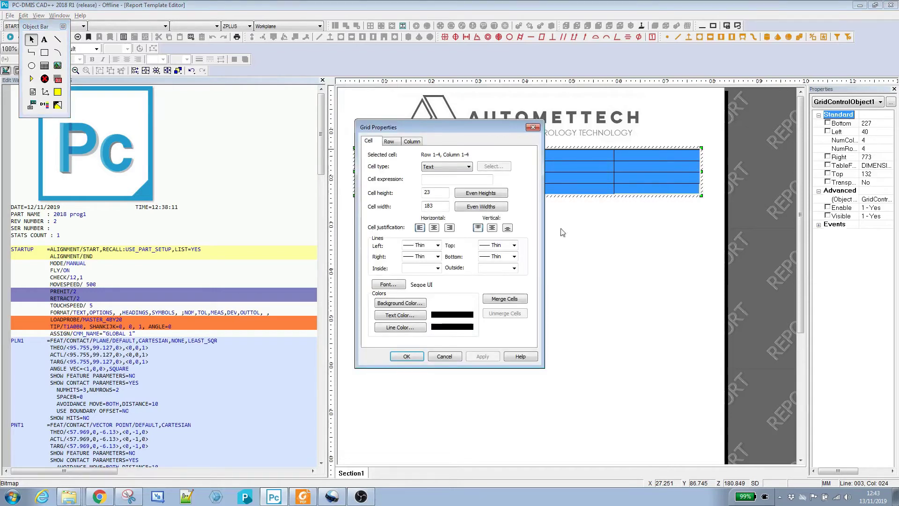
click(492, 269)
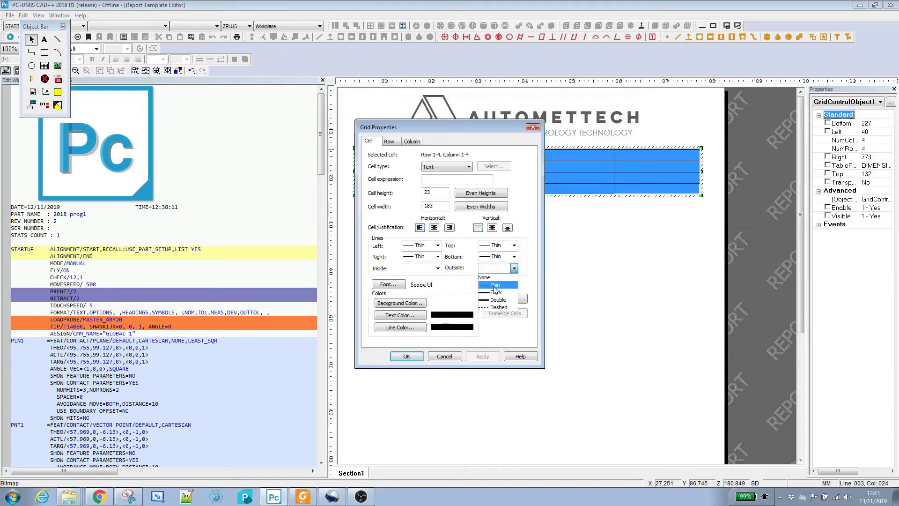
click(495, 292)
click(414, 270)
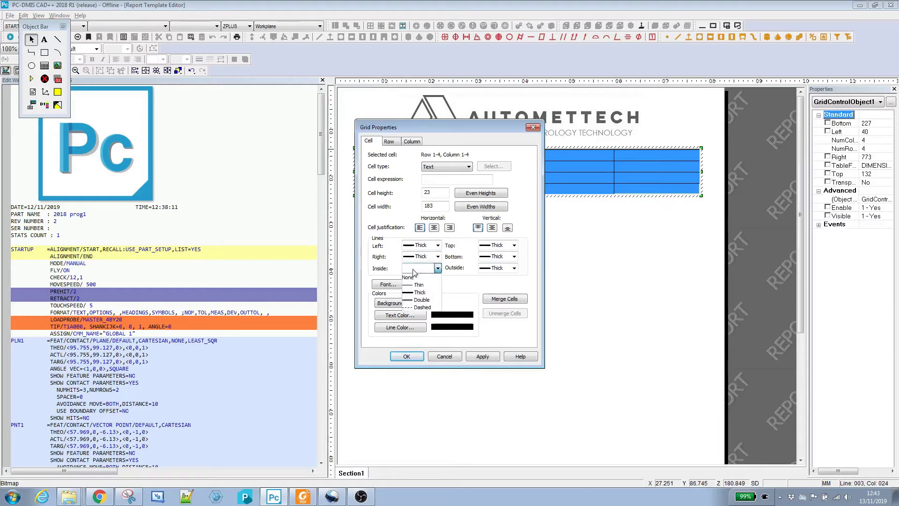
click(417, 284)
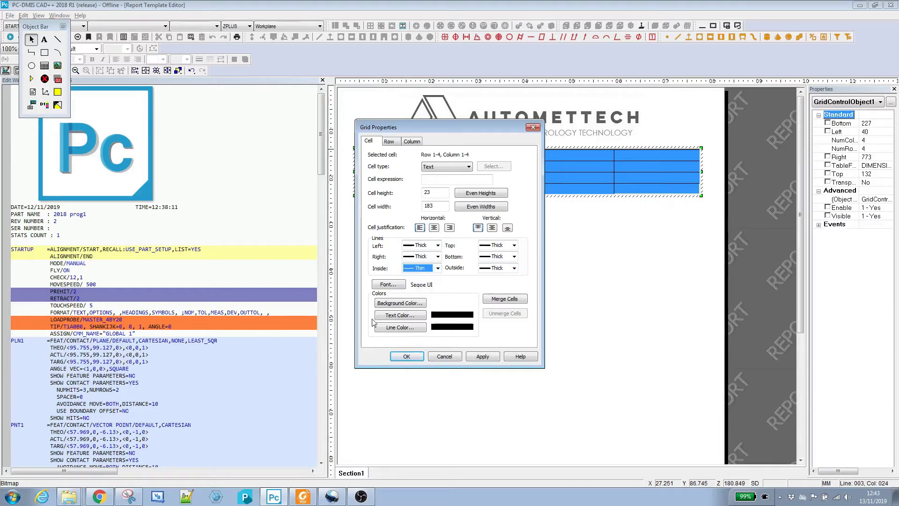
Set the font of all the grid's cells to Tahoma and apply the change.
click(388, 285)
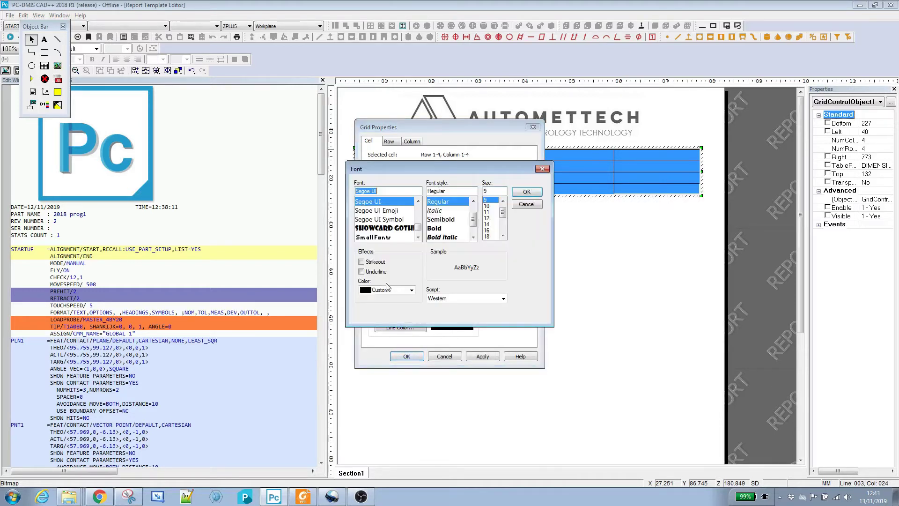
scroll(418, 237, down, 3)
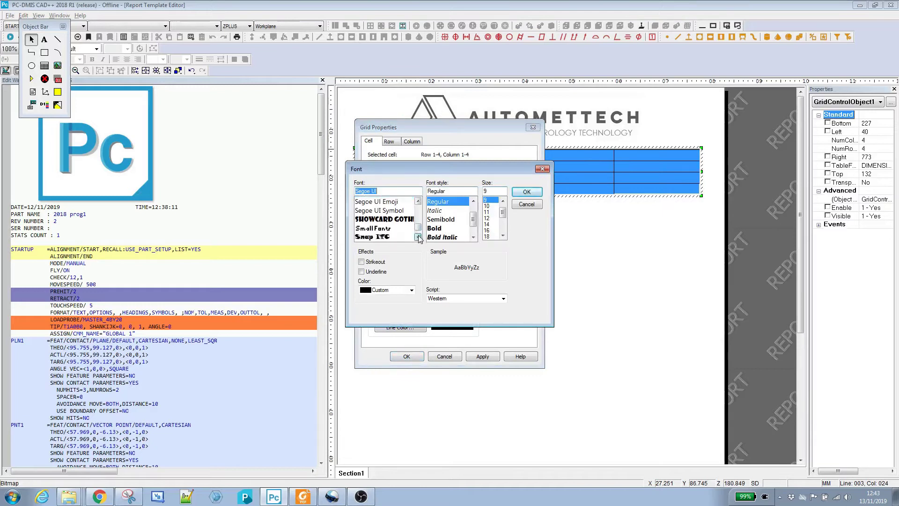
click(377, 219)
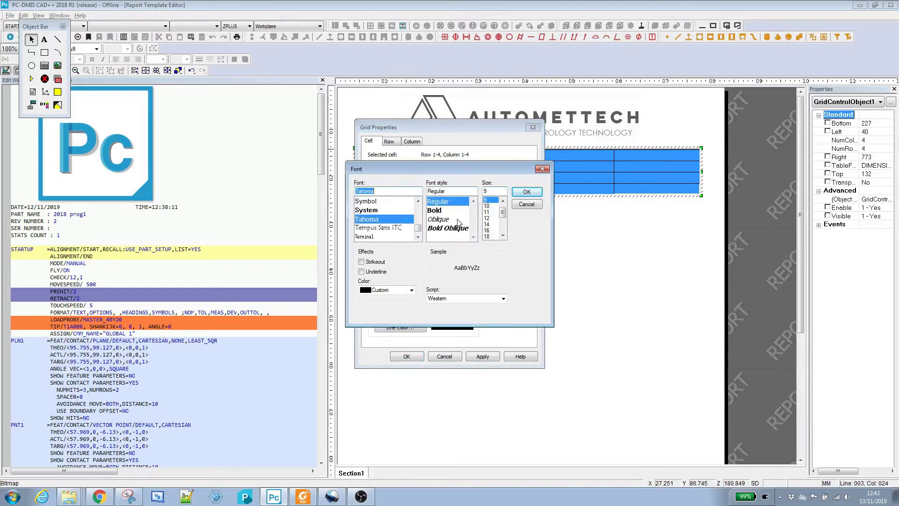
click(526, 192)
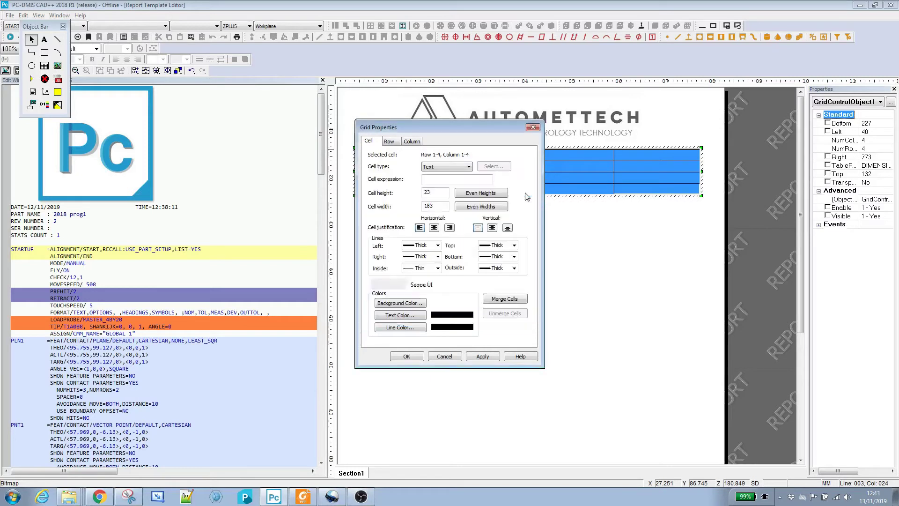
click(482, 356)
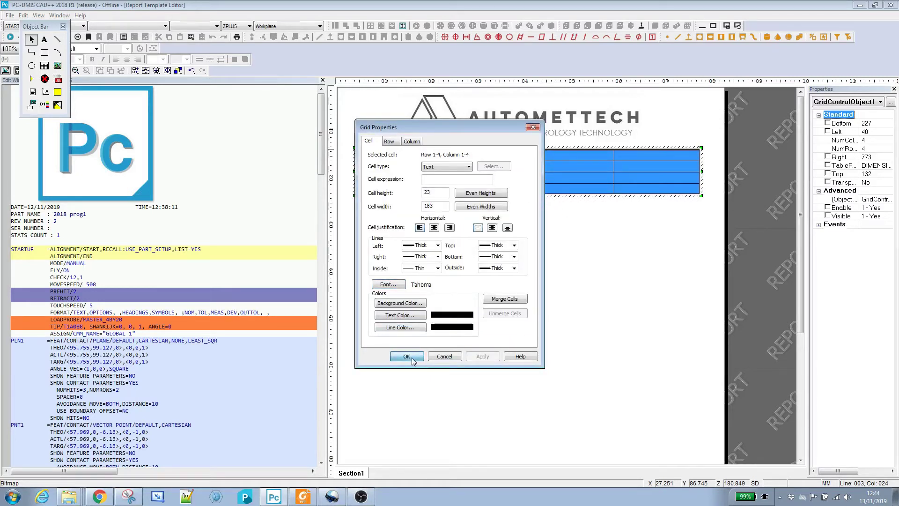
click(406, 356)
click(446, 331)
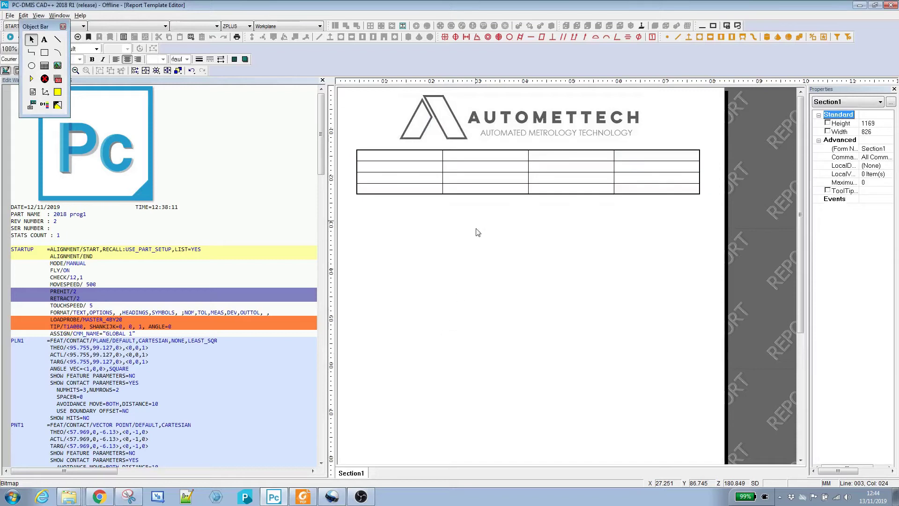
Make the font of all four cells in the grid's second column bold Tahoma.
click(470, 155)
click(471, 155)
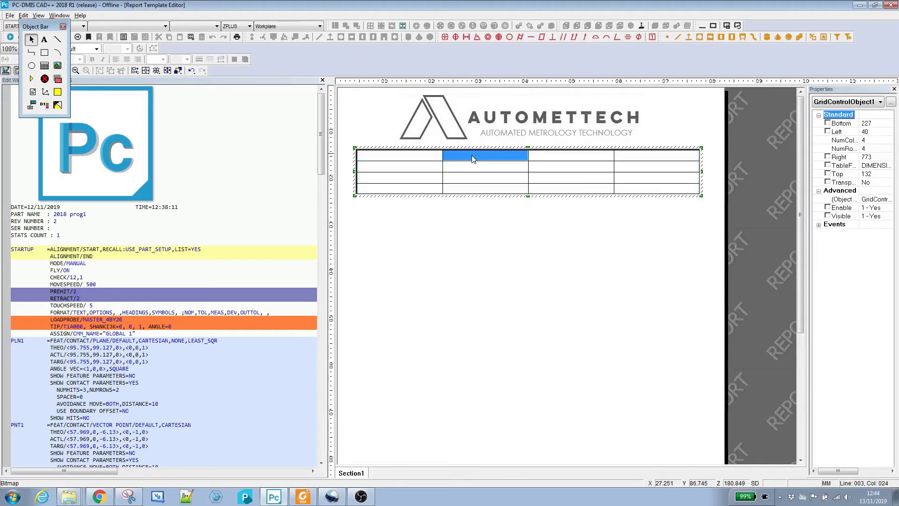
drag(471, 158, 470, 200)
double_click(471, 190)
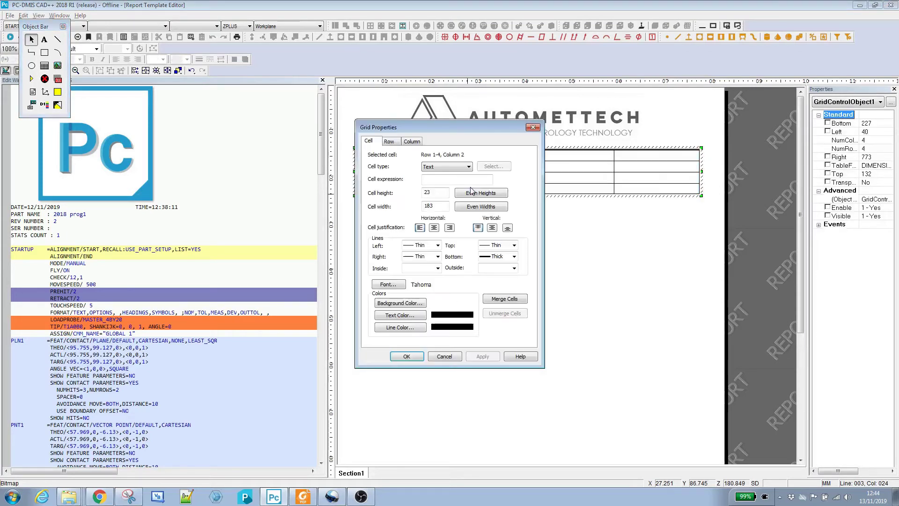
click(387, 284)
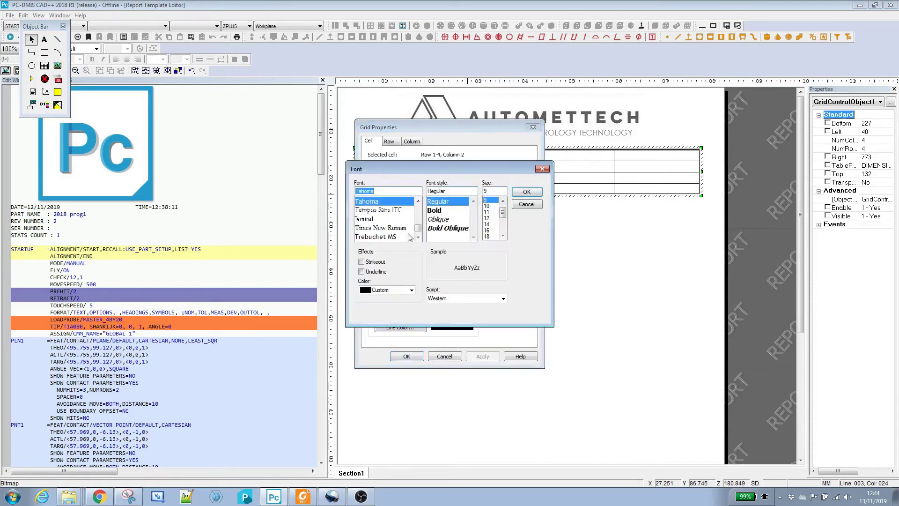
click(438, 211)
click(516, 195)
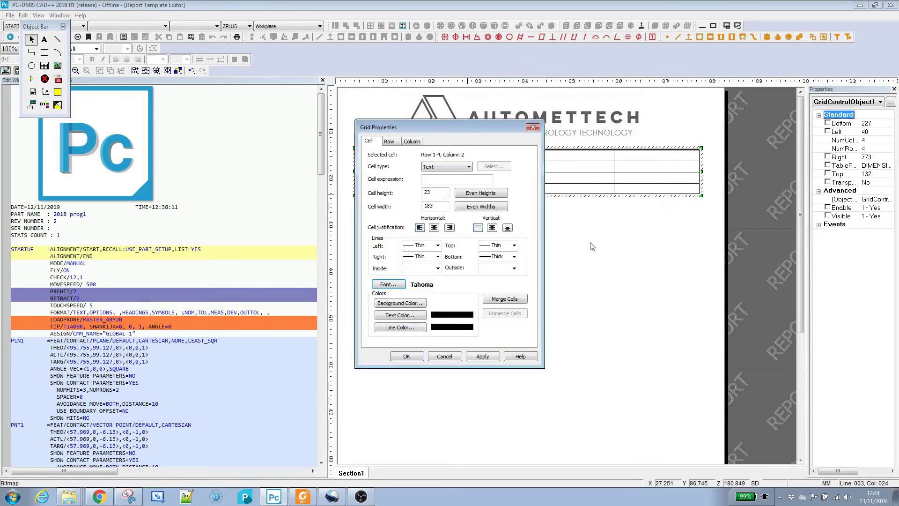
Set the left line of the second column's cells to None and apply it.
click(438, 245)
click(418, 252)
click(483, 357)
click(406, 356)
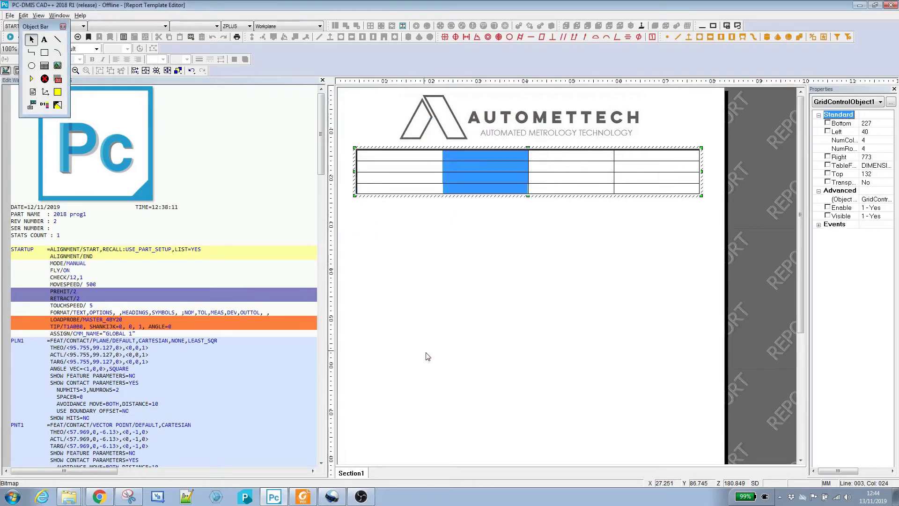
Make the font of all four cells in the grid's fourth column bold Tahoma.
click(647, 153)
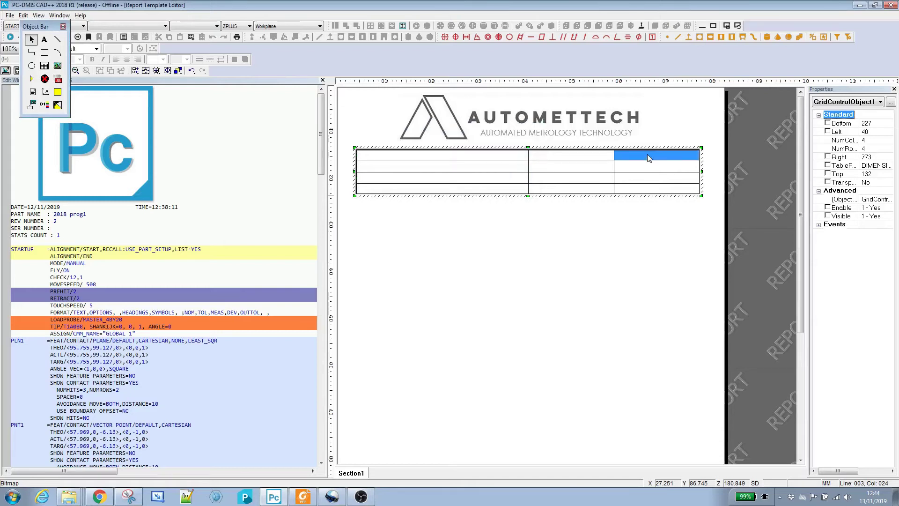
drag(652, 164, 649, 157)
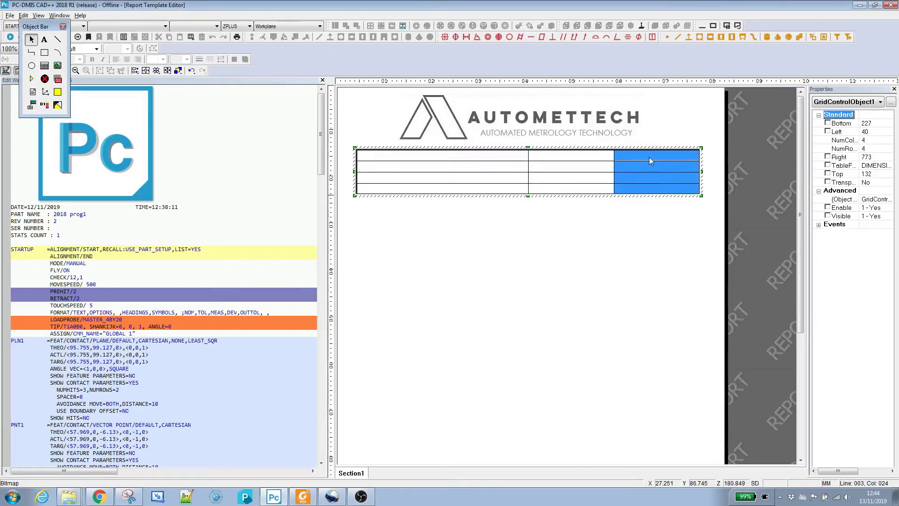
double_click(648, 156)
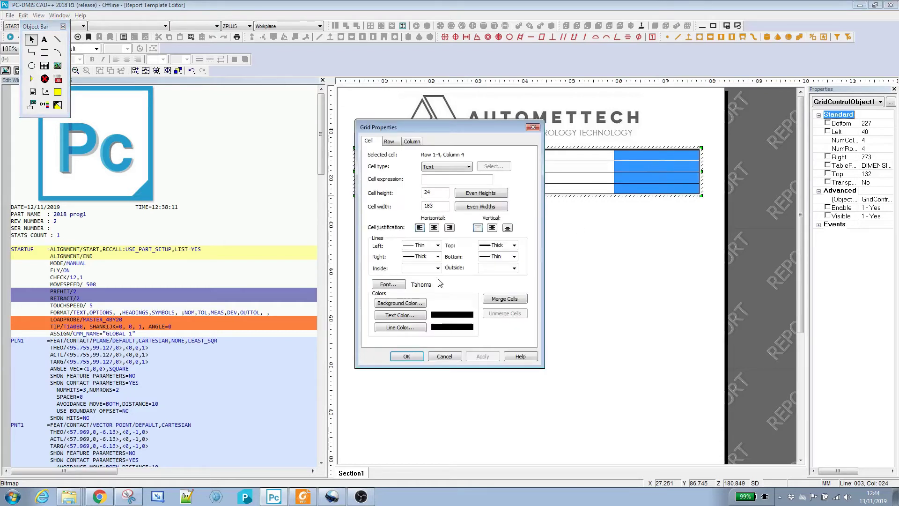
click(388, 285)
click(429, 216)
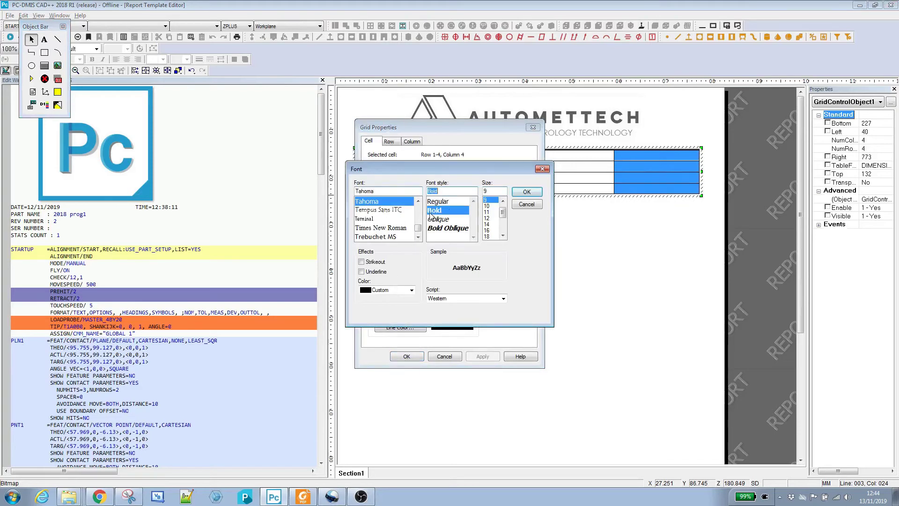
click(526, 191)
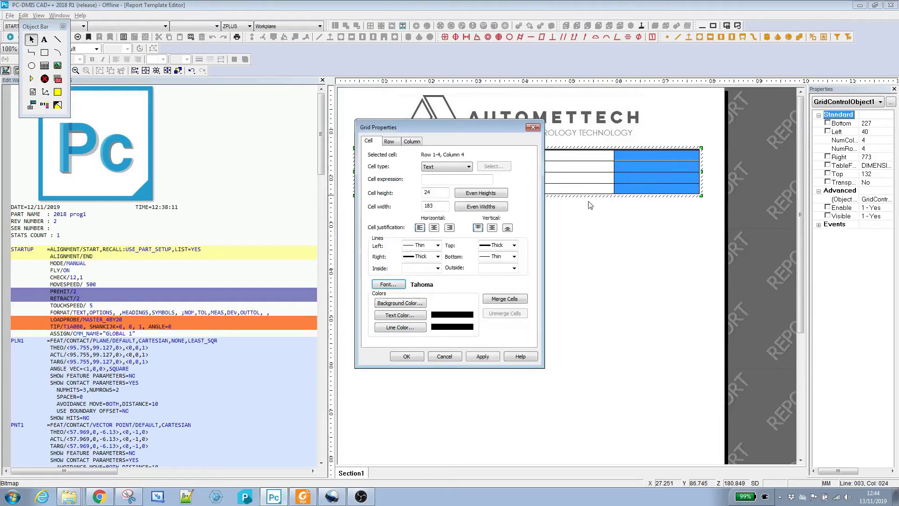
Set the left line of the fourth column's cells to None, apply it and deselect the grid.
click(421, 246)
click(420, 255)
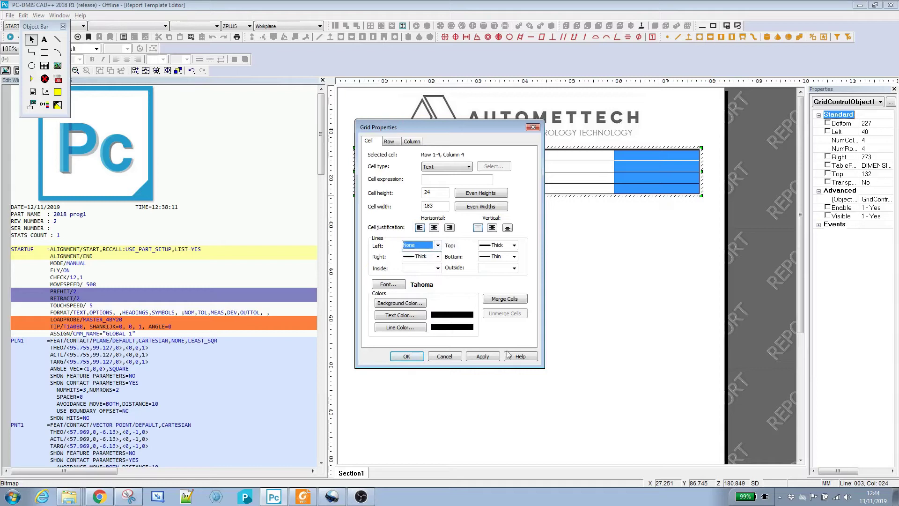
click(484, 356)
click(407, 356)
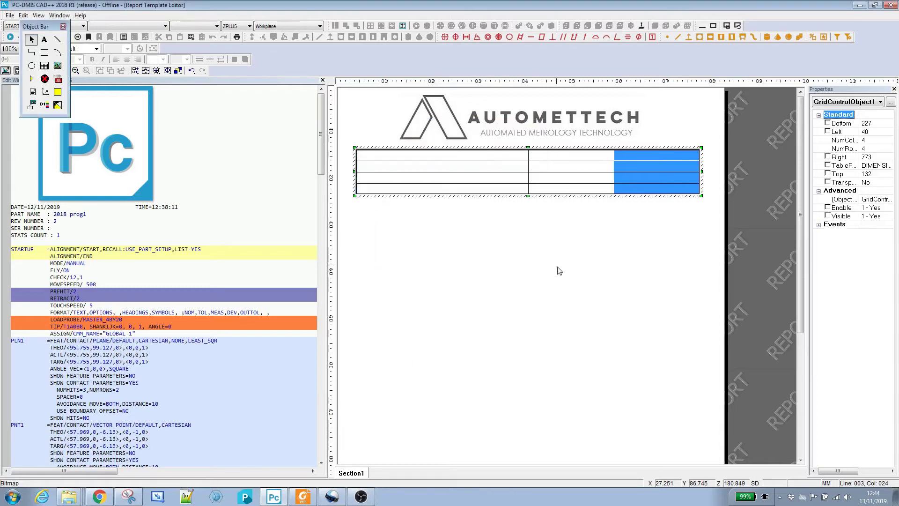
click(570, 271)
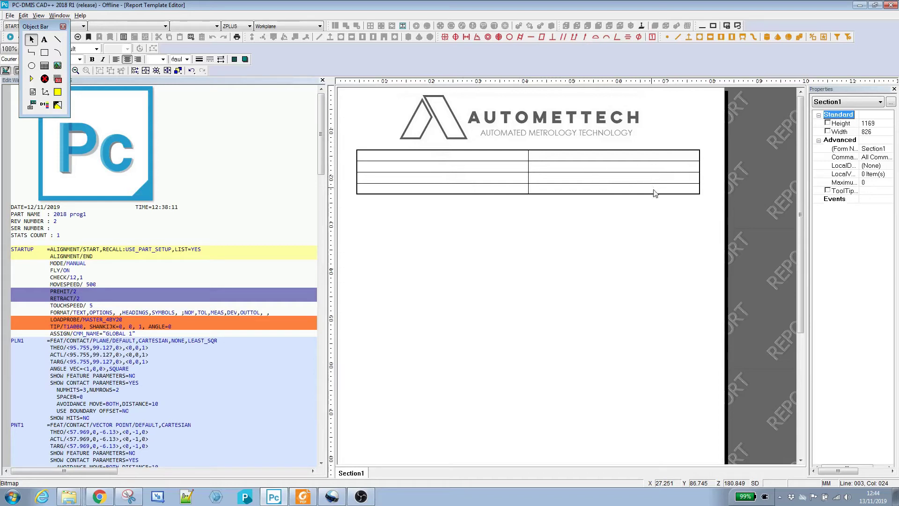
Enter the labels Part Number and Part Issue in the first two rows of the grid's first column.
click(378, 161)
click(379, 161)
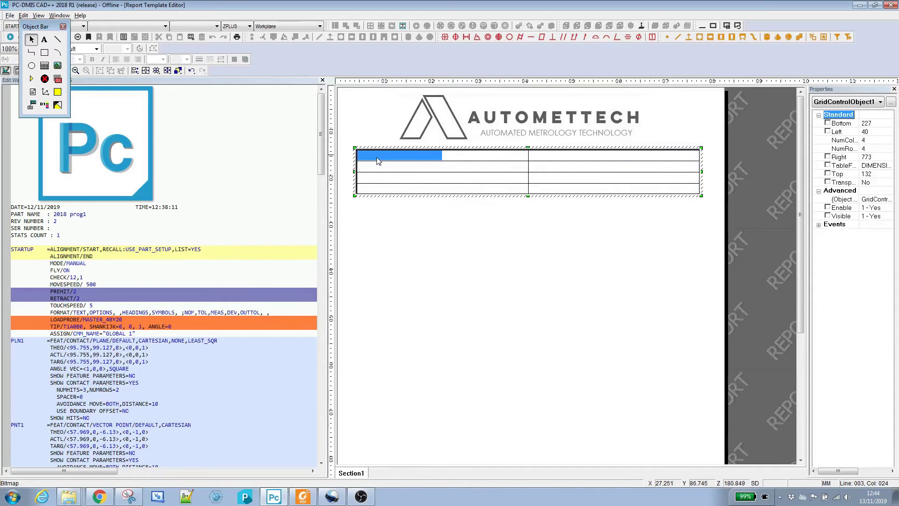
click(378, 161)
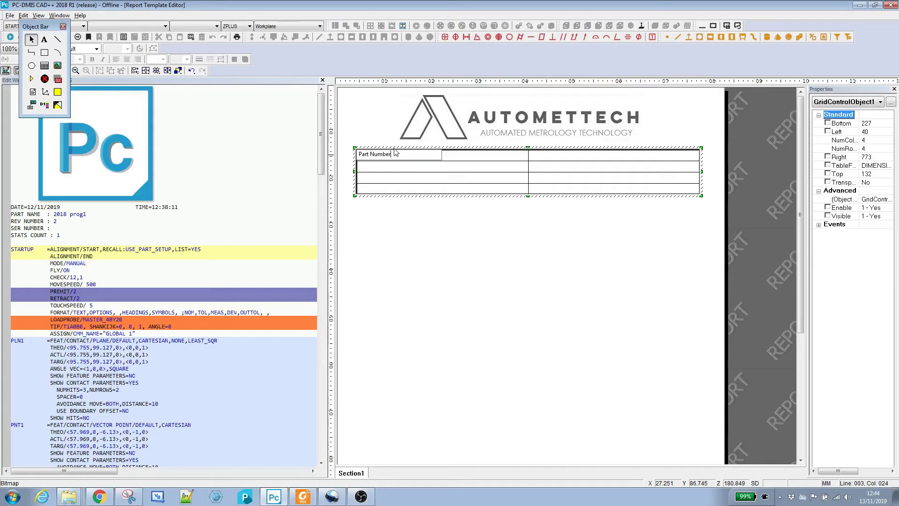
click(373, 169)
click(372, 169)
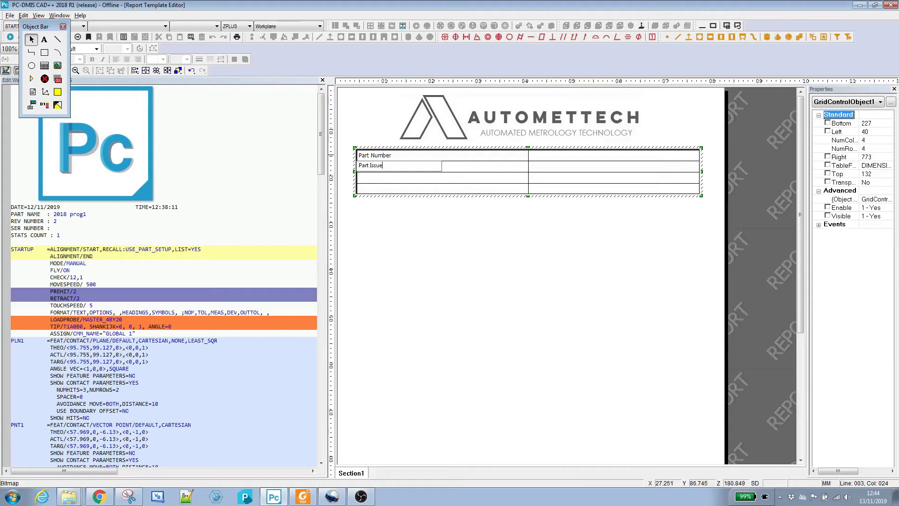
Enter the labels Part Description and CMM in the third and fourth rows of the first column.
click(367, 178)
click(367, 178)
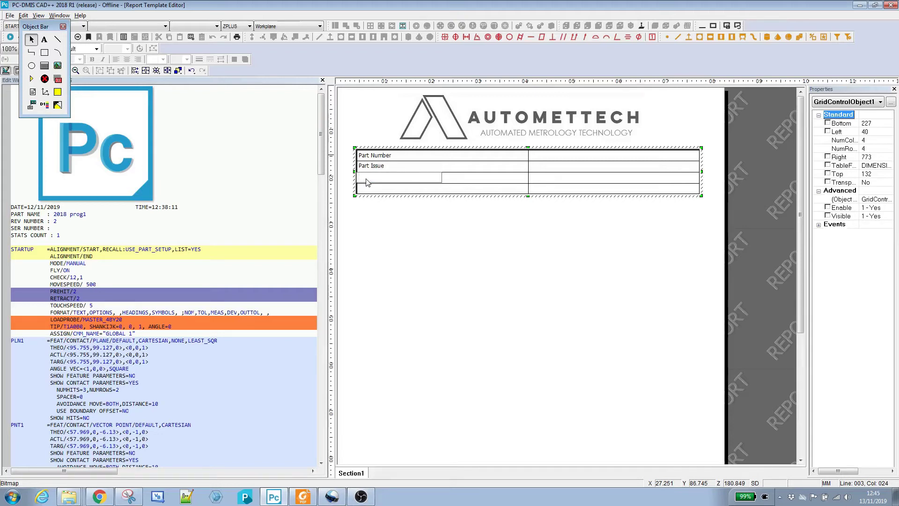
text(Part Description)
click(376, 189)
click(376, 189)
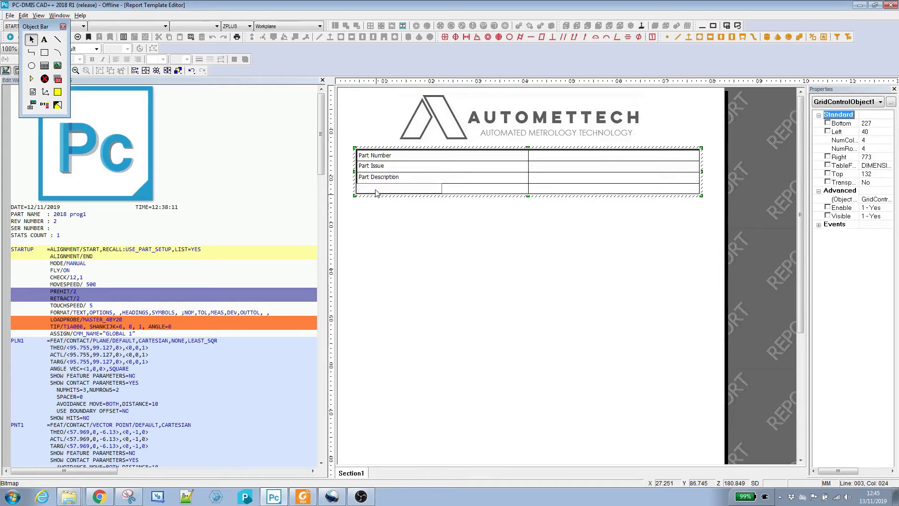
text(CMM)
Enter the labels Serial Number and Order Number in the first two rows of the third column.
click(552, 158)
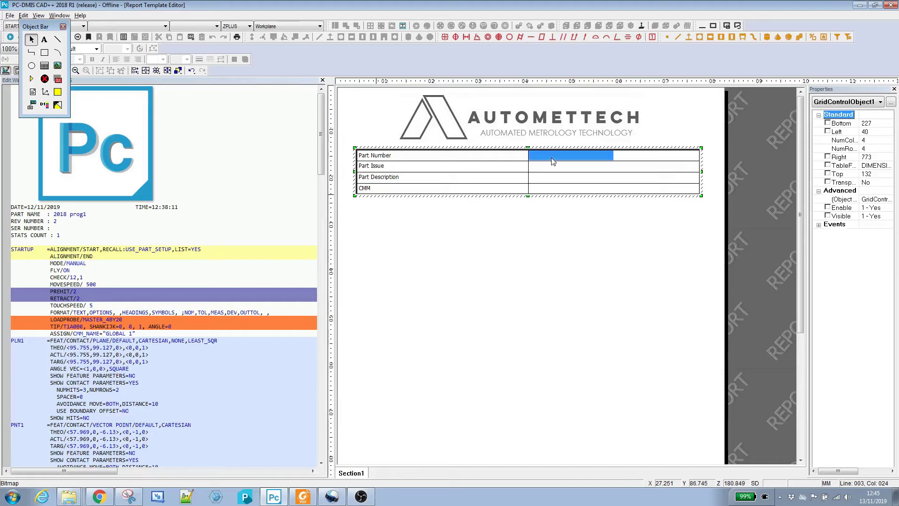
click(553, 161)
text(Serial Number)
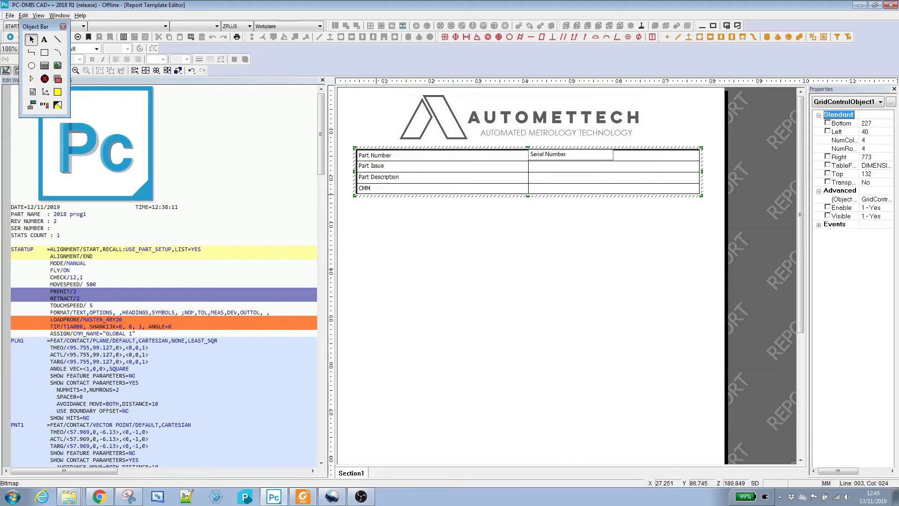
click(549, 171)
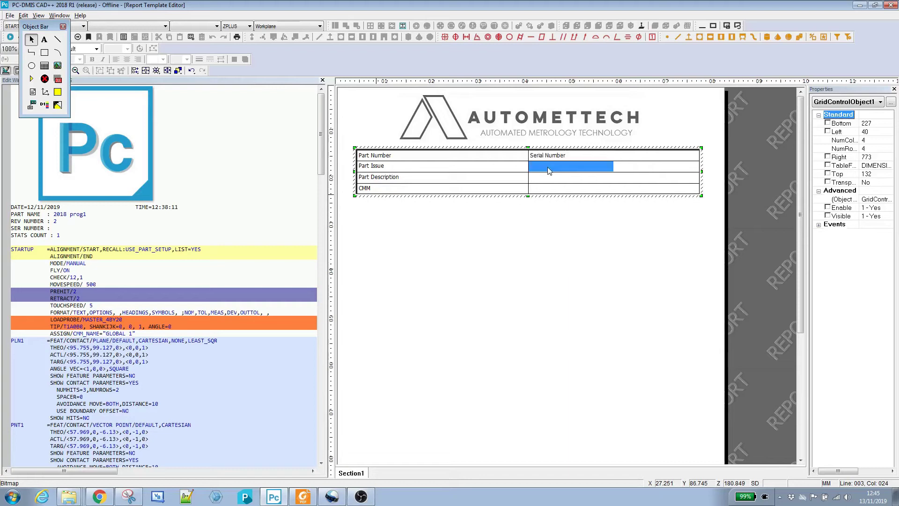
click(549, 171)
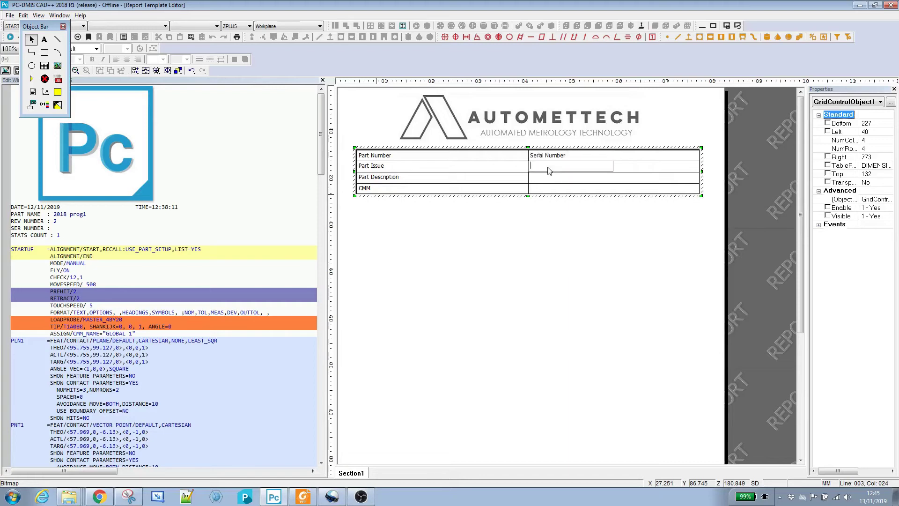
text(Order Number)
Enter the labels Operator and Date / Time in the last two rows of the third column and deselect the grid.
click(553, 182)
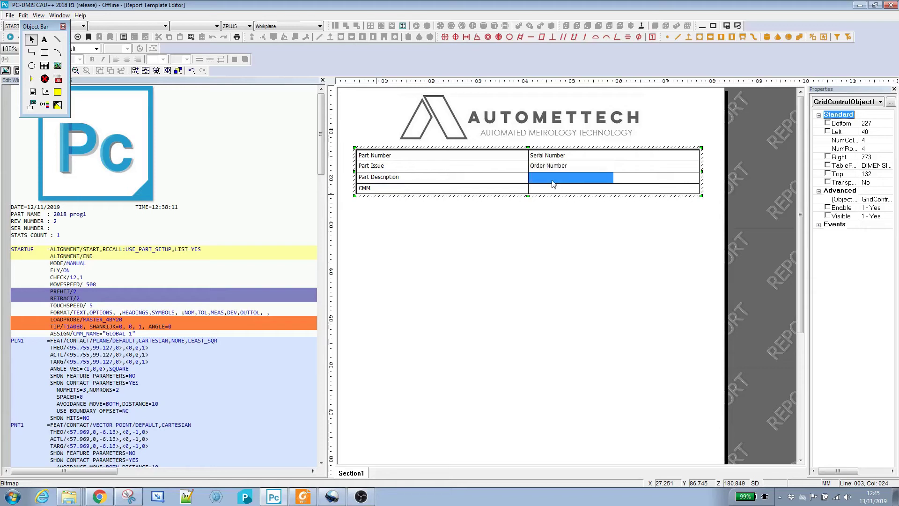
click(554, 182)
text(Operator)
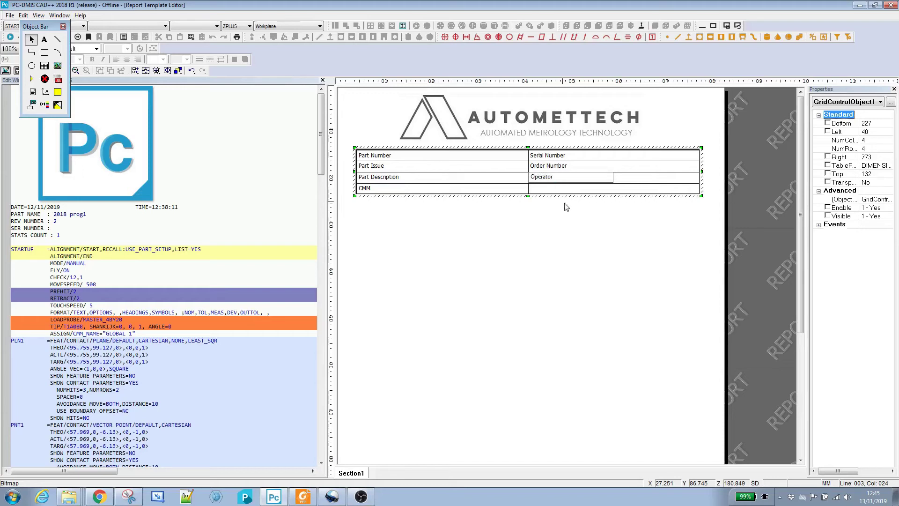
click(550, 189)
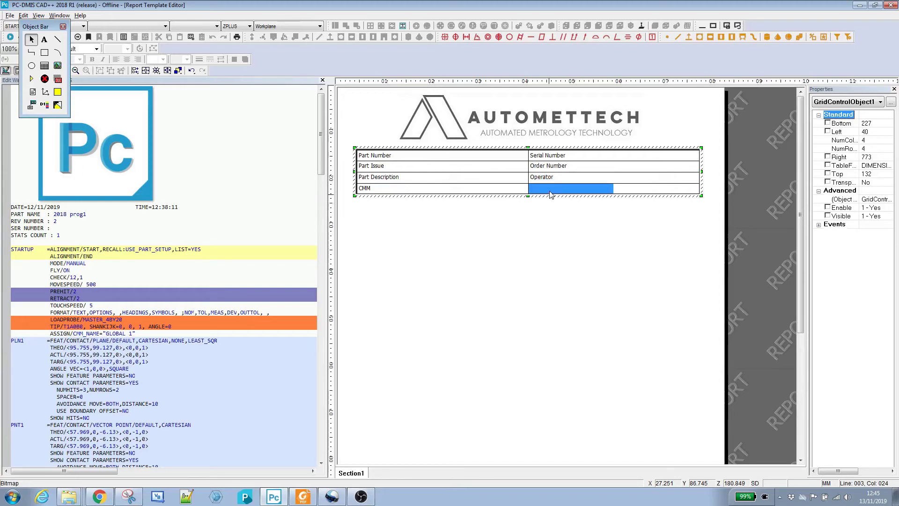
click(550, 191)
text(Date)
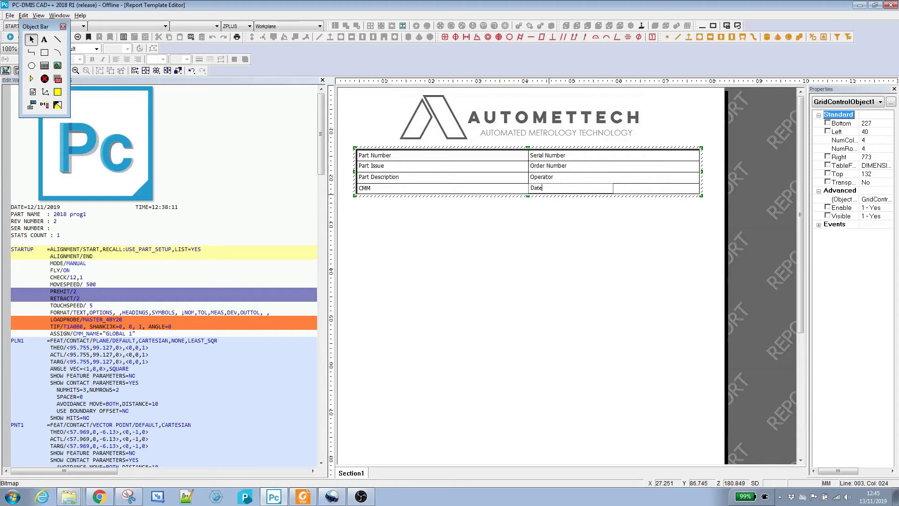
text( / Time)
click(601, 222)
click(564, 189)
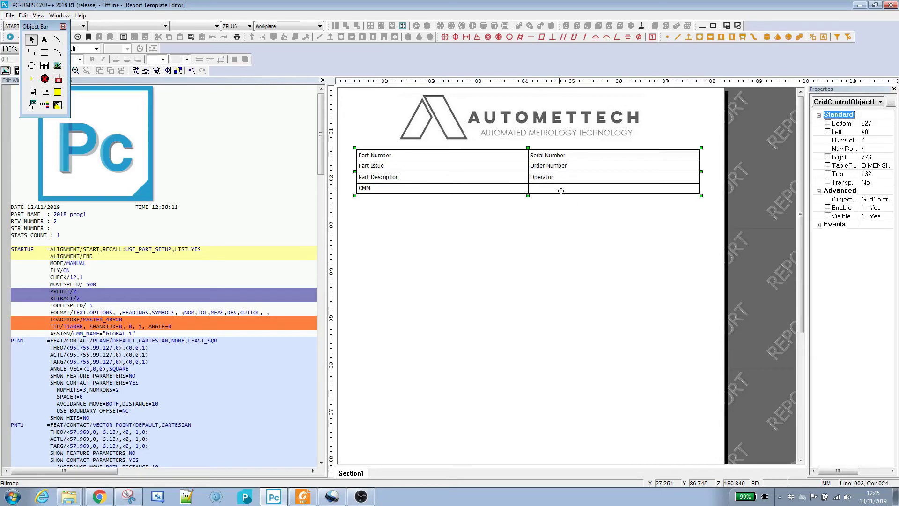
click(633, 189)
click(595, 244)
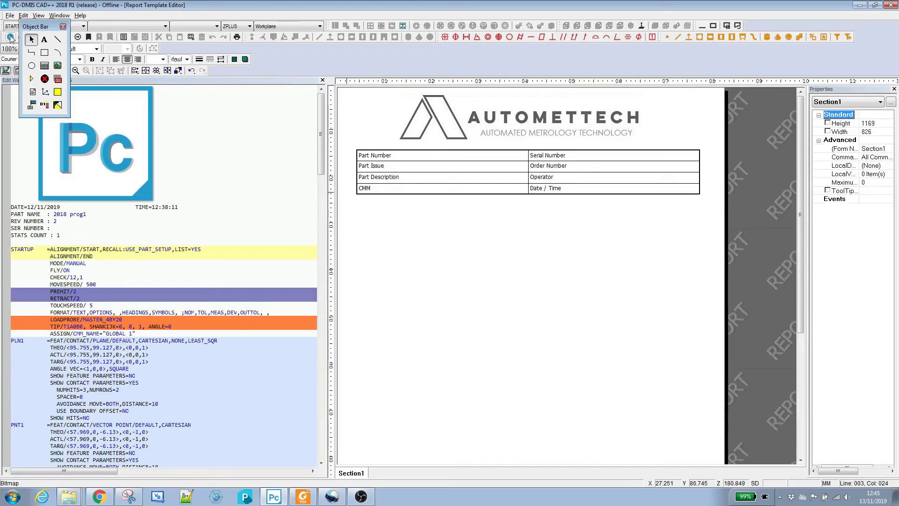
Save the report template as autoreport.rtp in the PC-DMIS 2018 R1 Reporting folder.
click(10, 15)
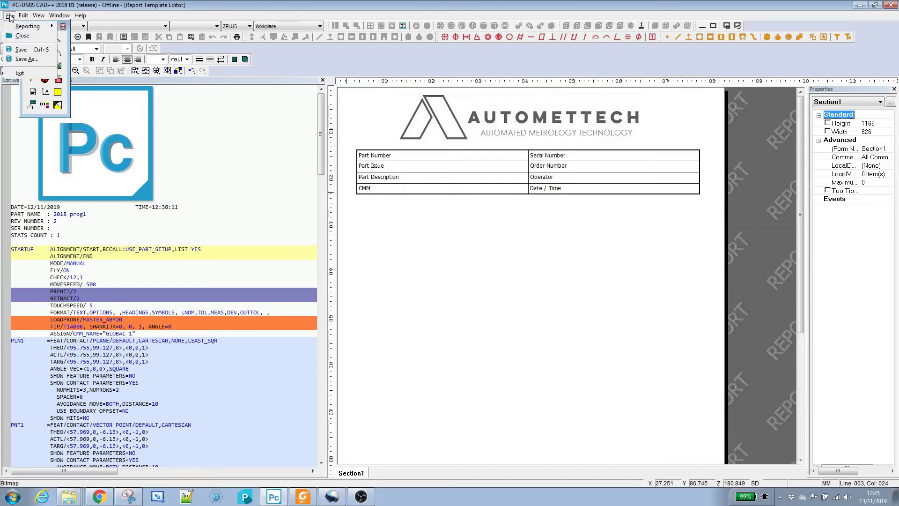
click(20, 49)
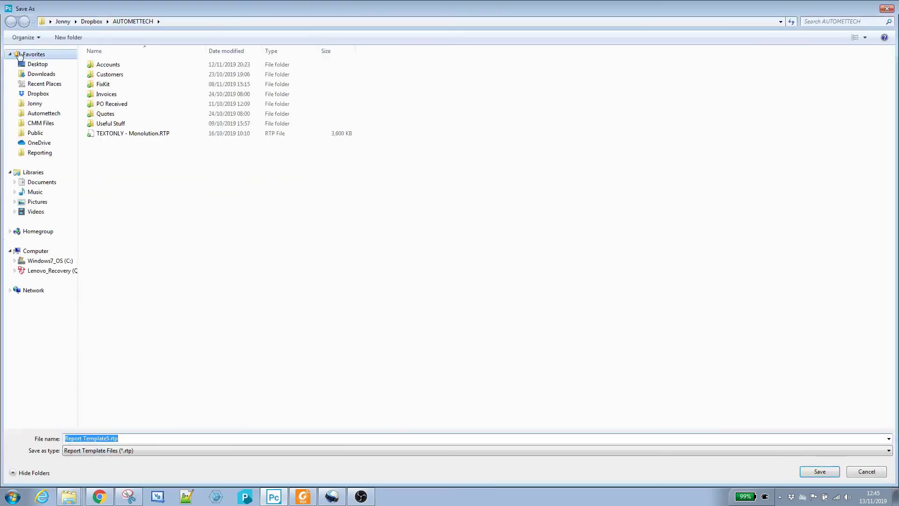
click(38, 153)
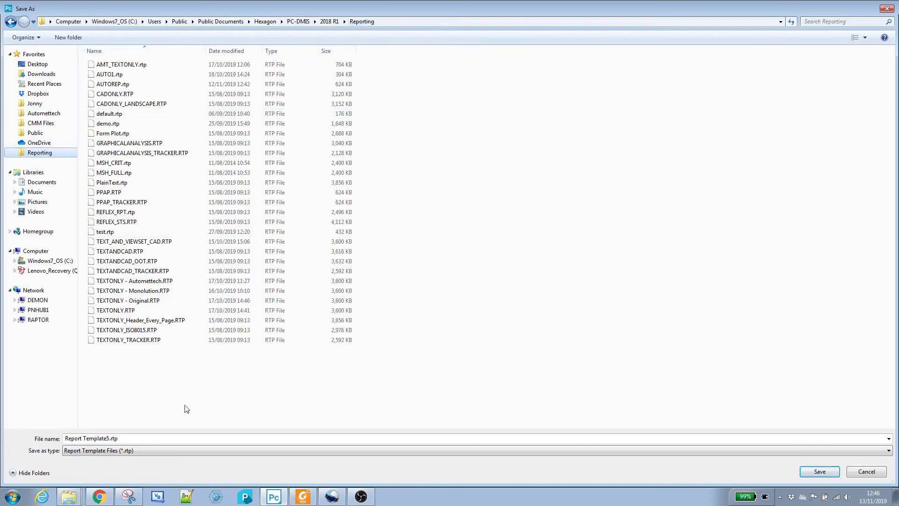
click(108, 438)
drag(109, 438, 37, 436)
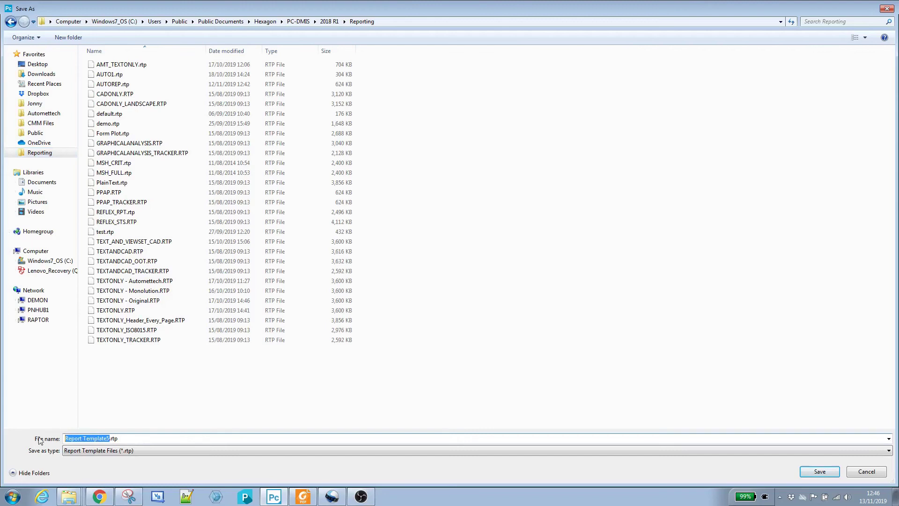
text(autoreport)
click(819, 473)
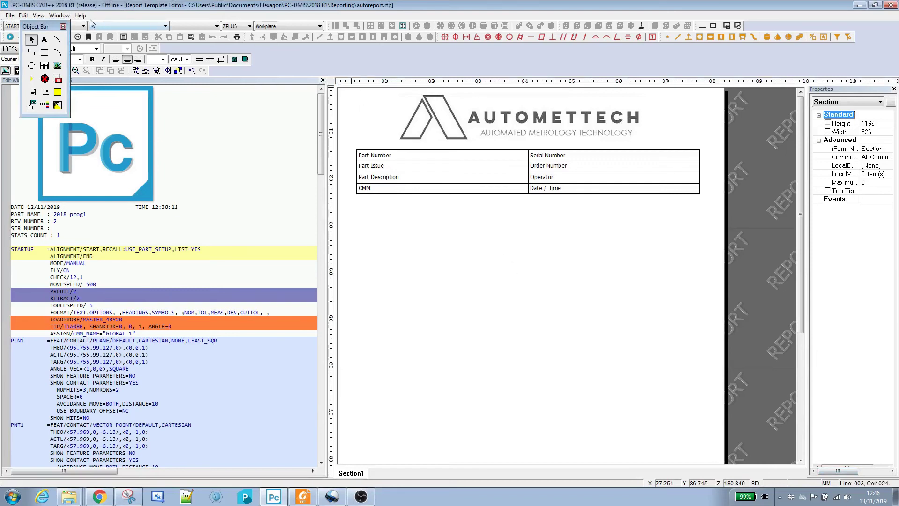
Switch from the template editor to the report window and open the report template selection dialog.
click(67, 17)
click(77, 93)
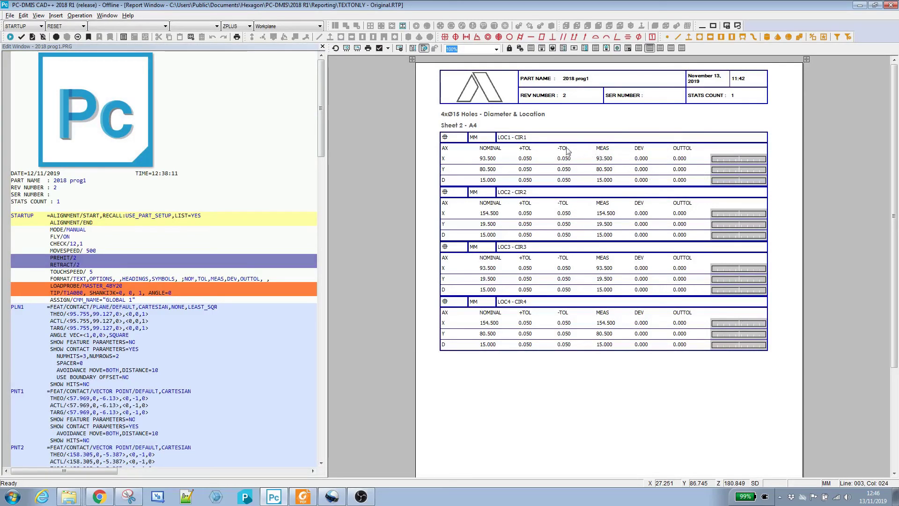
click(346, 49)
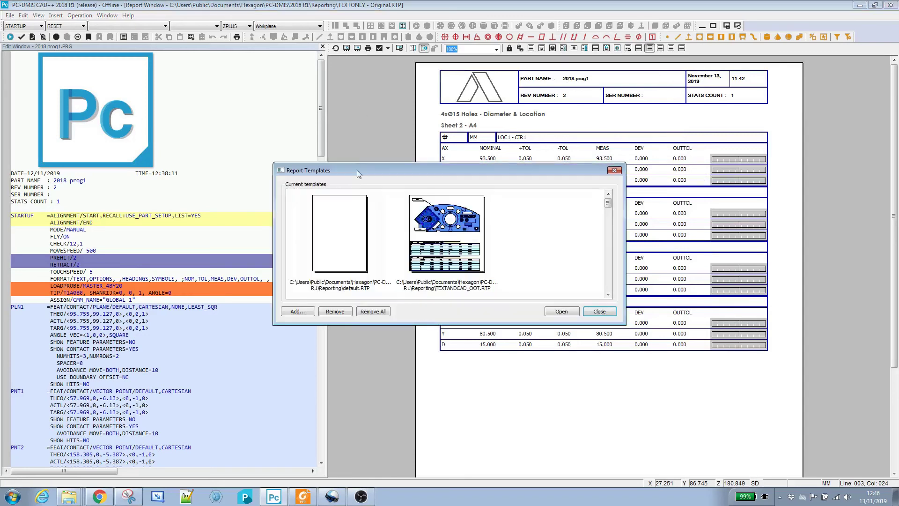
Add autoreport.rtp from the Reporting folder to the current report templates and apply it to the report.
click(297, 312)
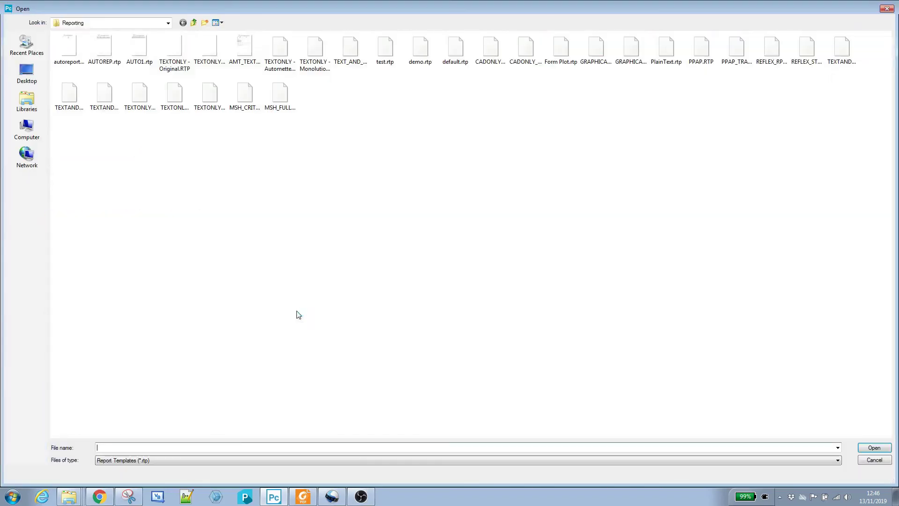
click(64, 47)
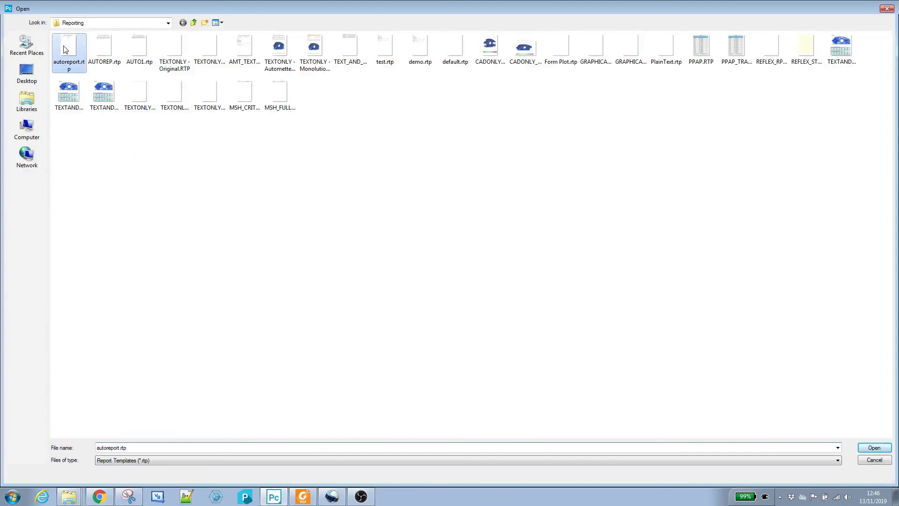
click(875, 450)
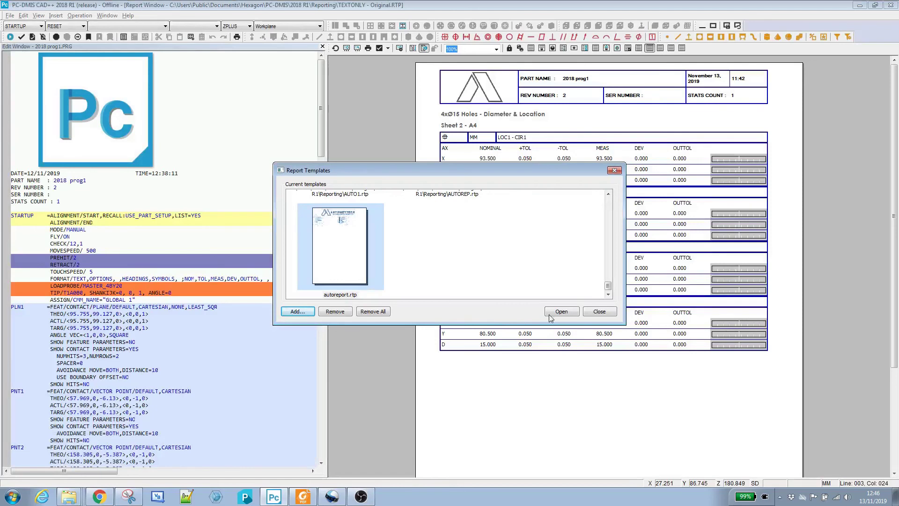
click(562, 312)
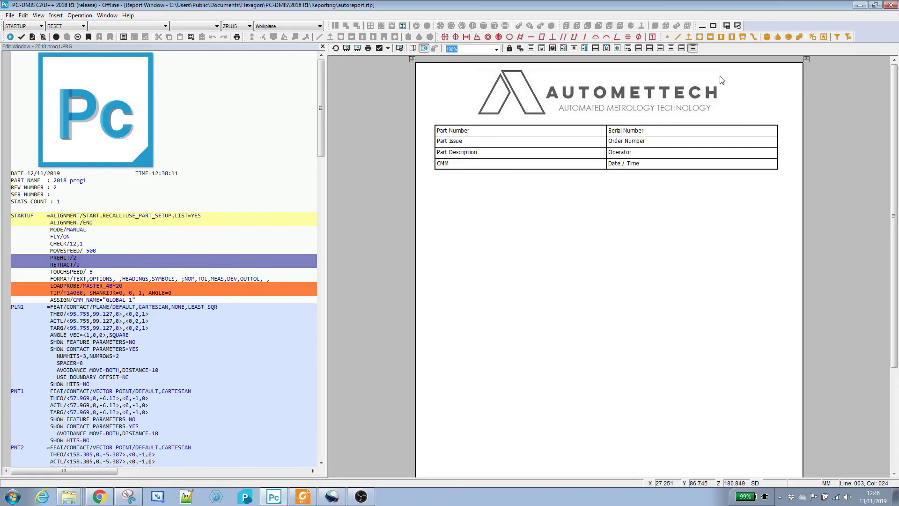
click(693, 48)
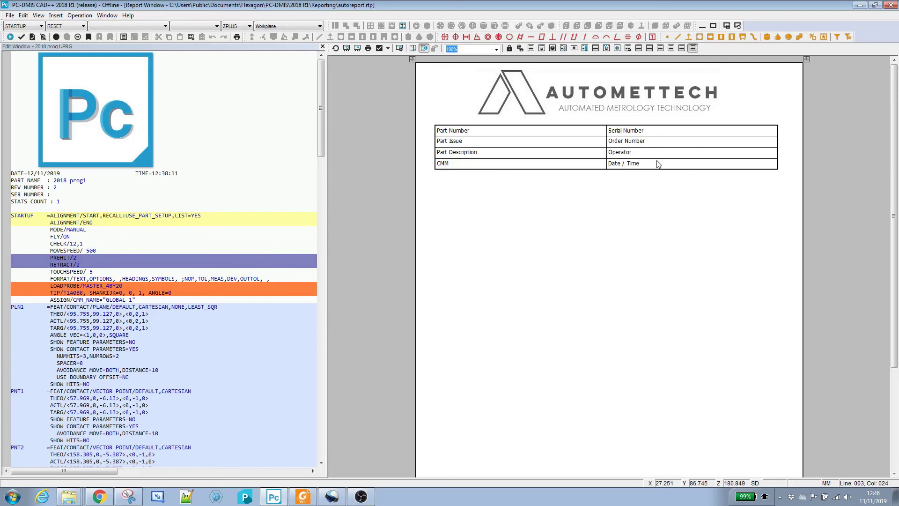